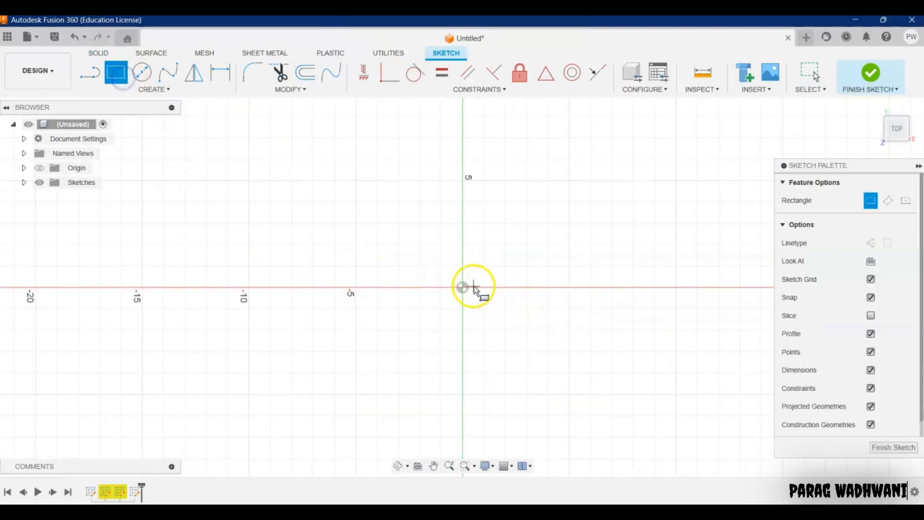
{"action": "left_click", "coordinate": [462, 288]}
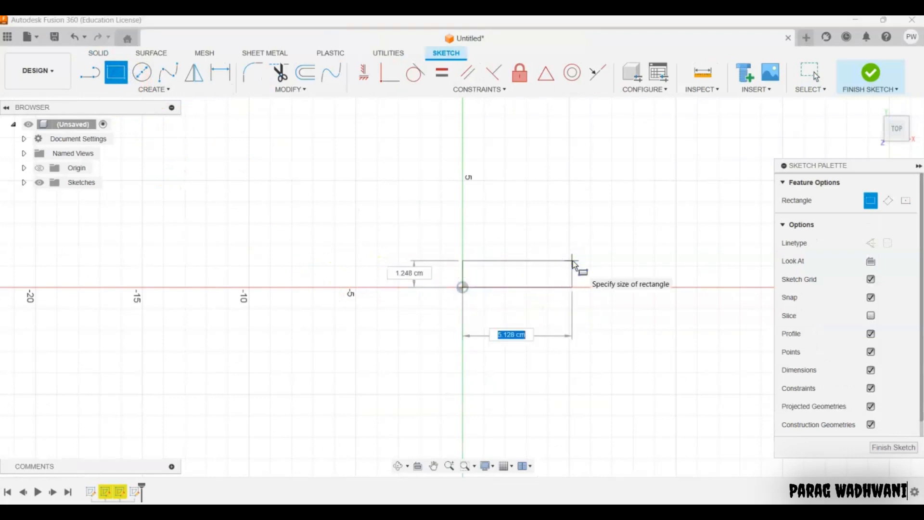
{"action": "key", "text": "Tab"}
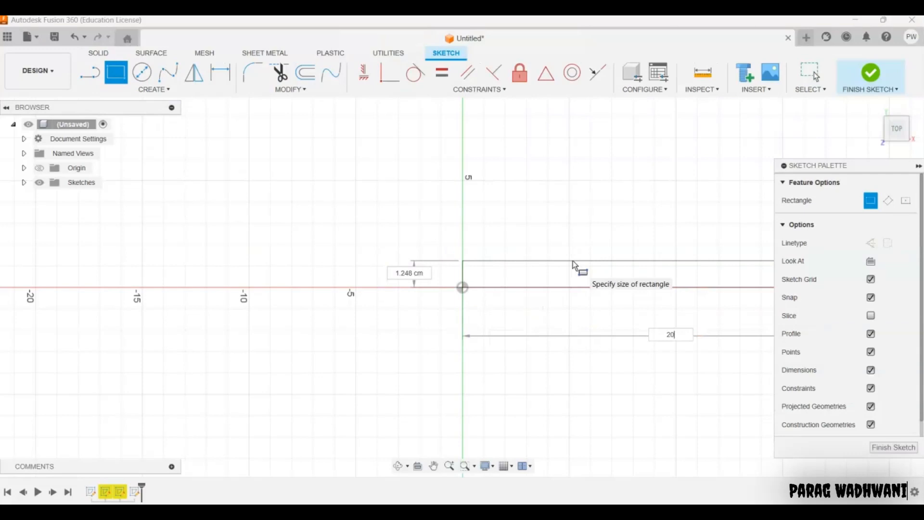
{"action": "key", "text": "Escape"}
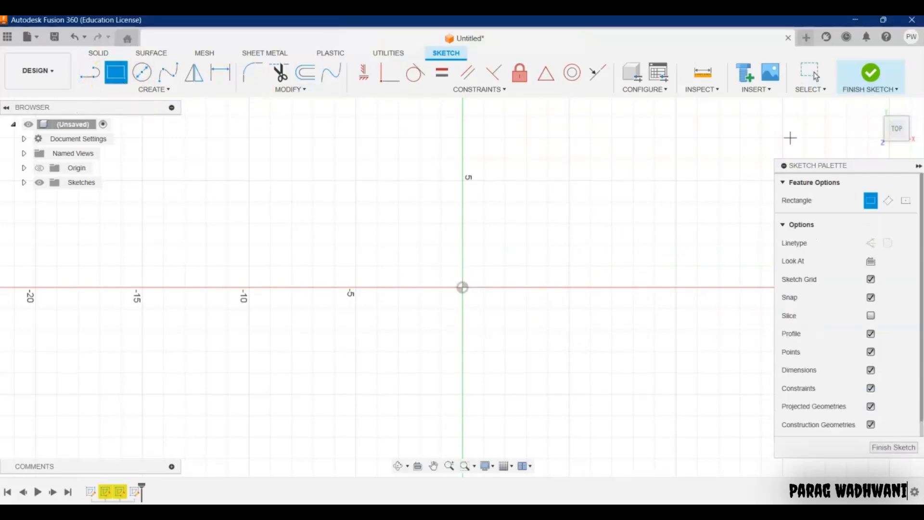
Sketch a center rectangle on the origin, 20 cm wide and 6 cm high.
{"action": "left_click", "coordinate": [905, 202]}
{"action": "left_click", "coordinate": [463, 287]}
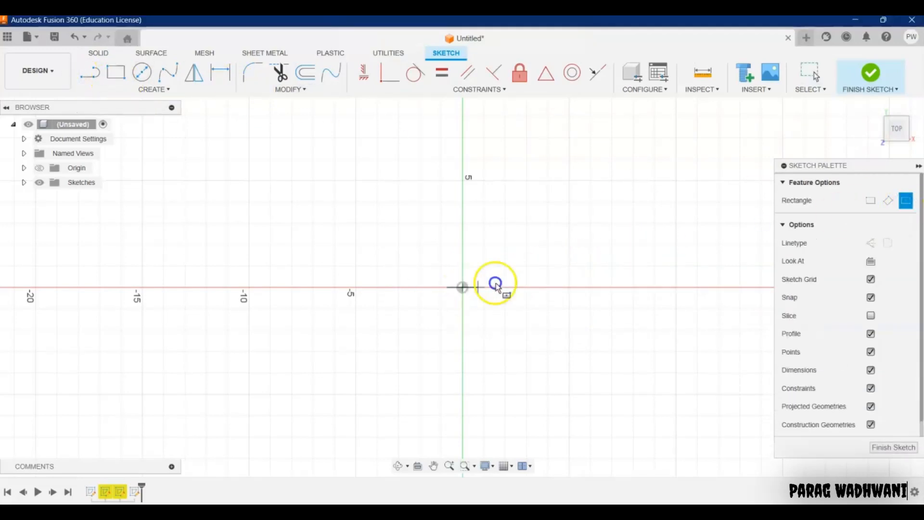
{"action": "type", "text": "20"}
{"action": "key", "text": "Tab"}
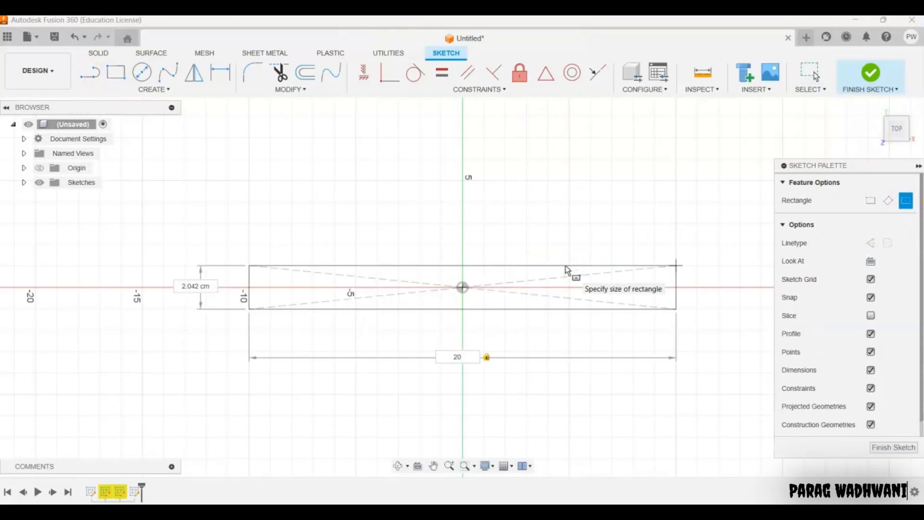
{"action": "type", "text": "6"}
{"action": "key", "text": "Tab"}
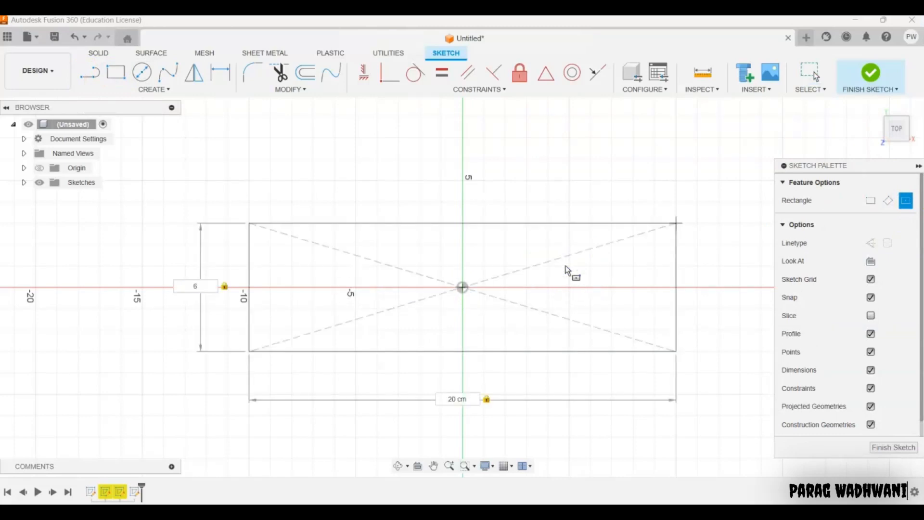
{"action": "key", "text": "Return"}
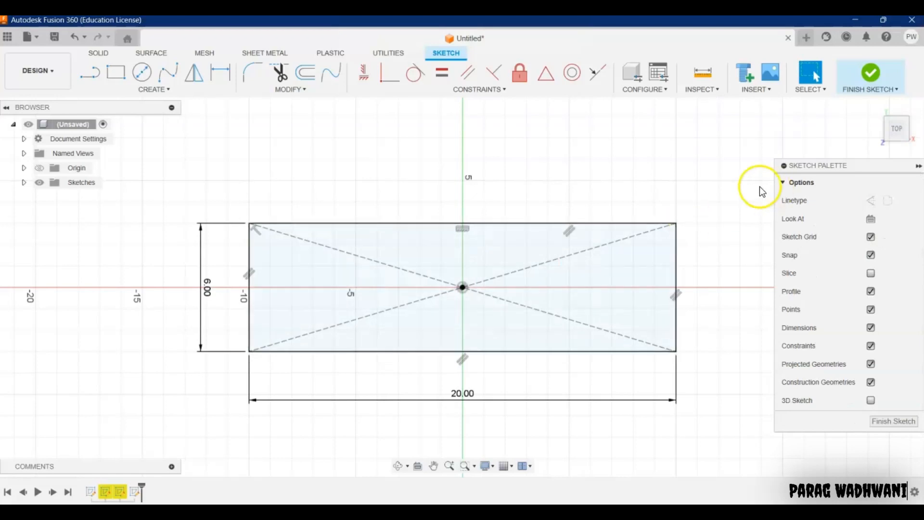
Fillet the upper-left corner of the rectangle with a 3 cm radius.
{"action": "left_click", "coordinate": [250, 72]}
{"action": "left_click", "coordinate": [250, 254]}
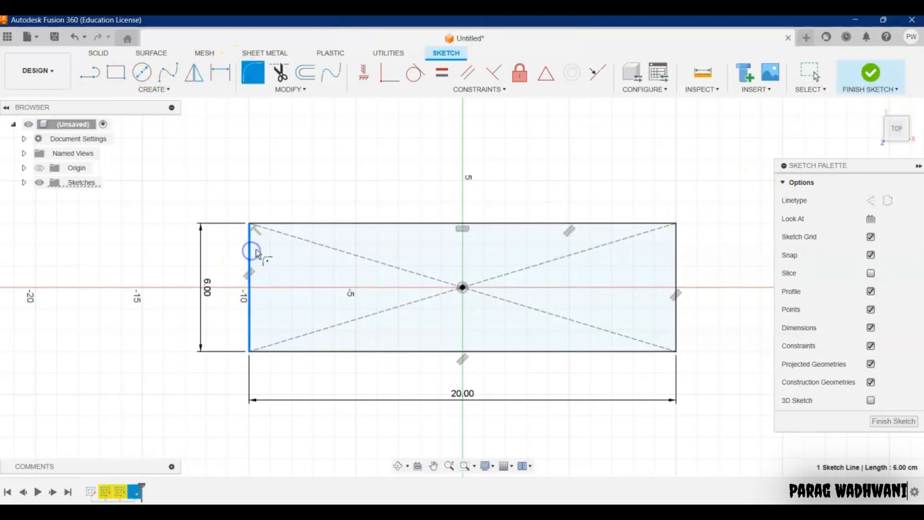
{"action": "left_click", "coordinate": [307, 223]}
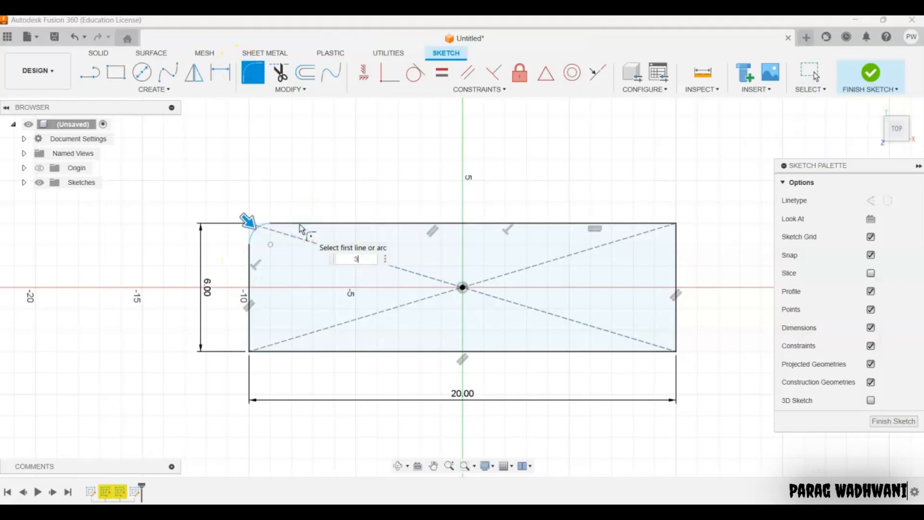
{"action": "type", "text": "3"}
{"action": "key", "text": "Return"}
{"action": "left_click", "coordinate": [242, 331]}
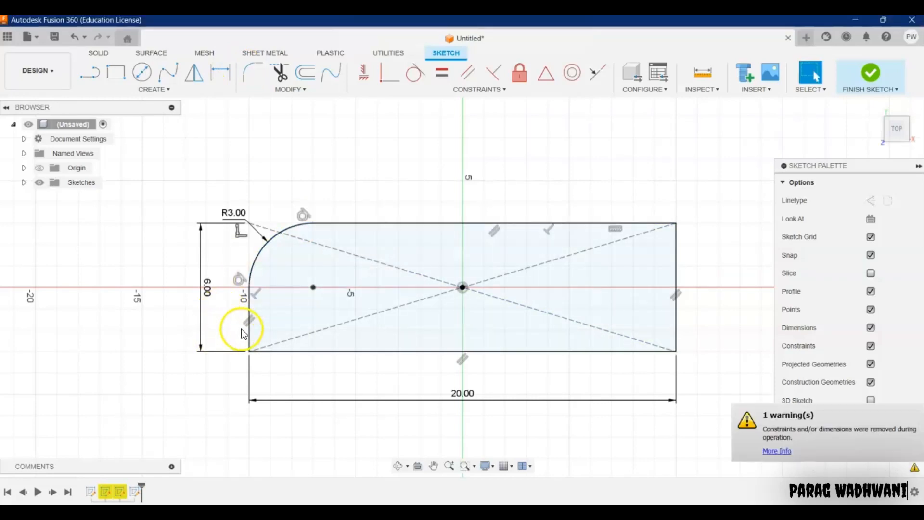
Fillet the lower-left corner of the rectangle with a 3 cm radius and finish the sketch.
{"action": "left_click", "coordinate": [249, 324]}
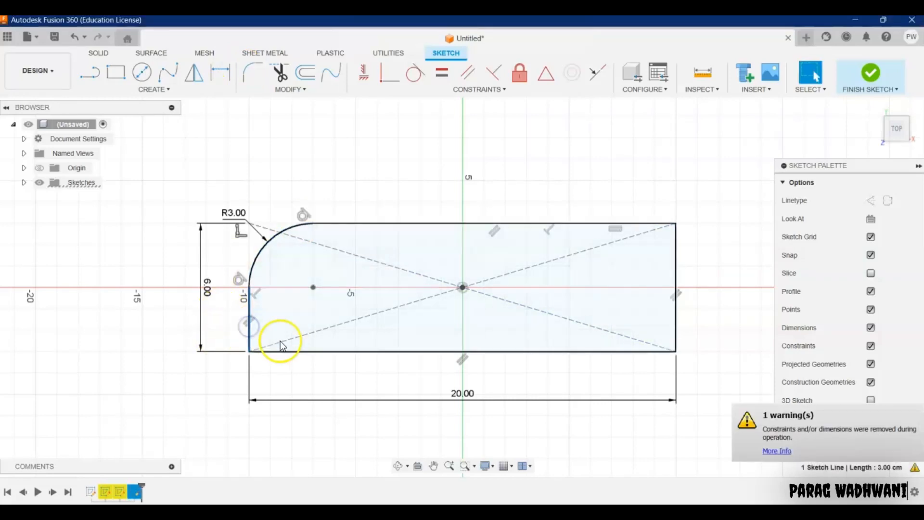
{"action": "left_click", "coordinate": [255, 75]}
{"action": "left_click", "coordinate": [247, 315]}
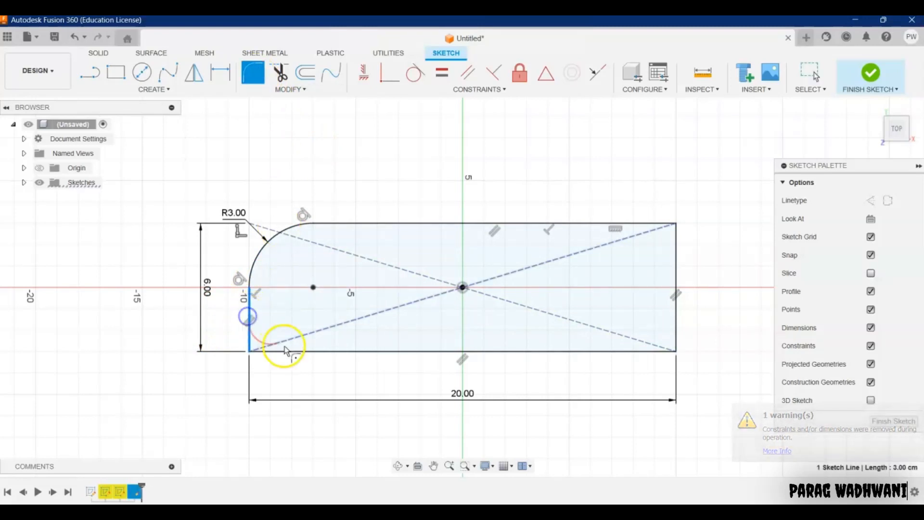
{"action": "left_click", "coordinate": [284, 350]}
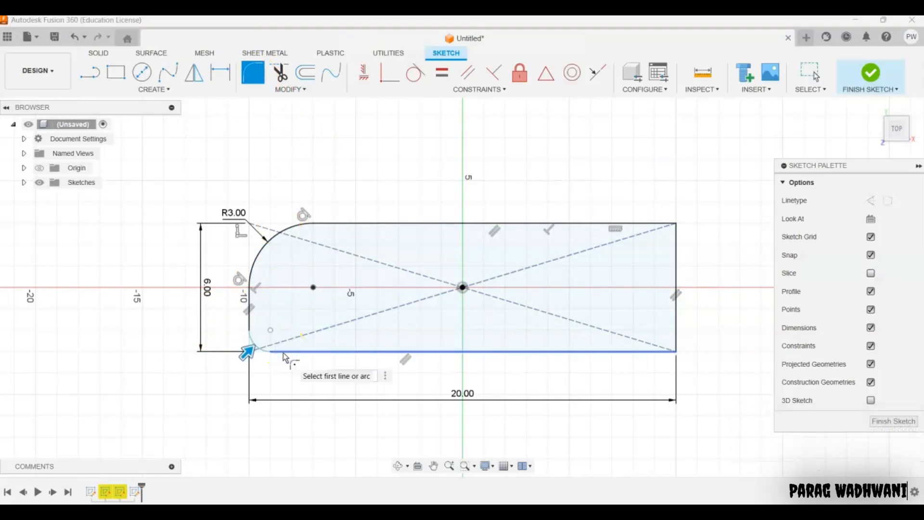
{"action": "type", "text": "3"}
{"action": "key", "text": "Return"}
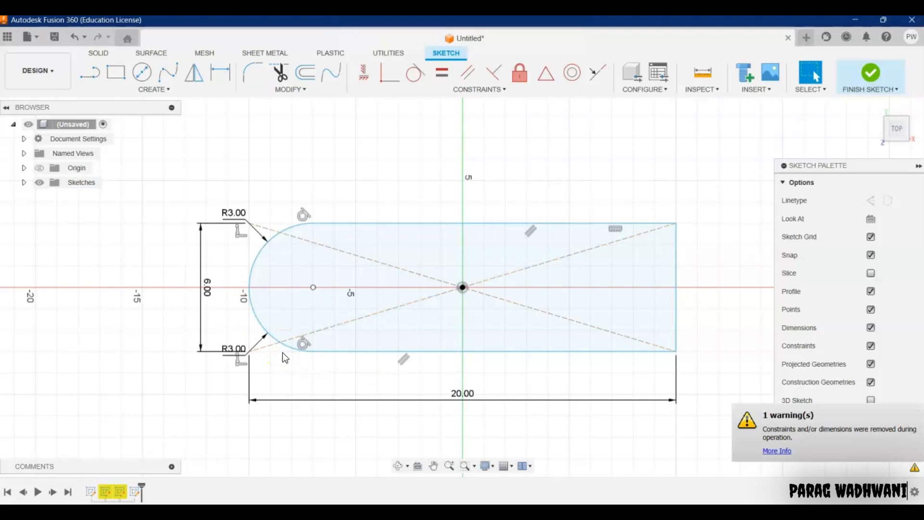
{"action": "left_click", "coordinate": [879, 81]}
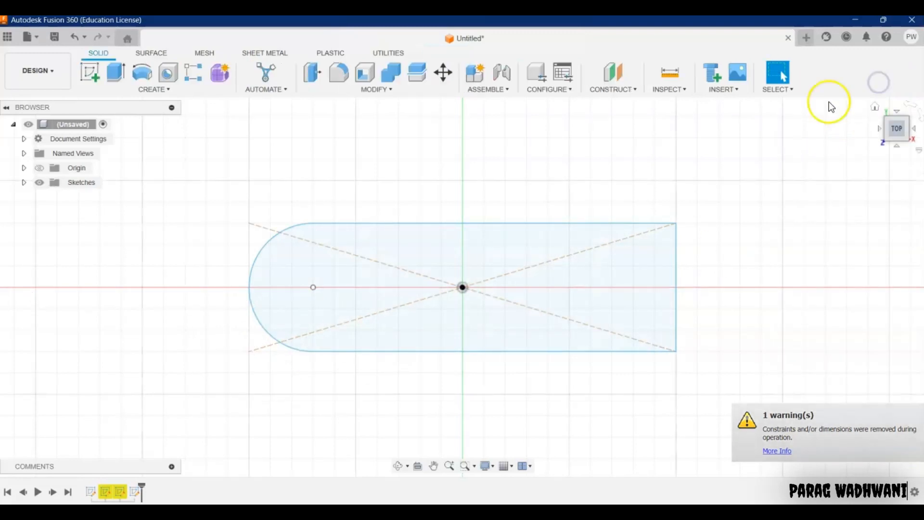
Extrude the round-ended profile 1 cm upward as a new body.
{"action": "left_click_drag", "start_coordinate": [879, 110], "coordinate": [881, 112]}
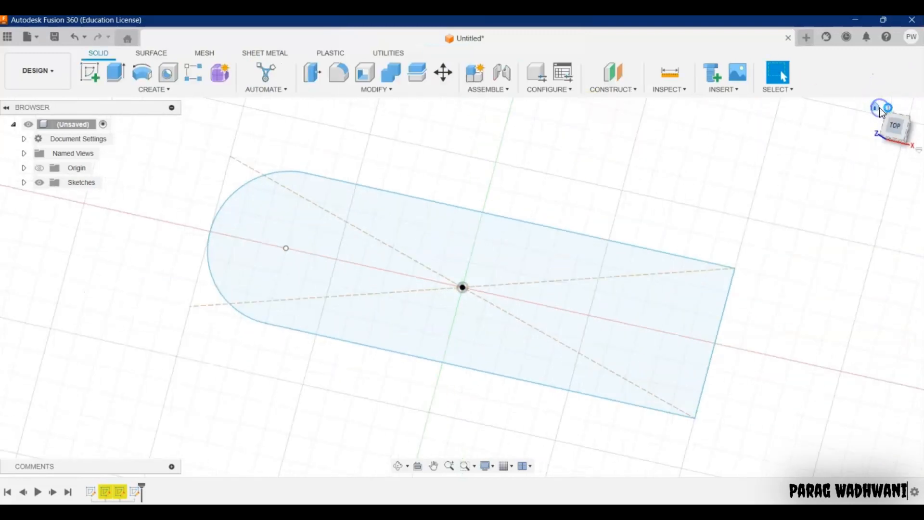
{"action": "left_click", "coordinate": [880, 111]}
{"action": "left_click", "coordinate": [118, 73]}
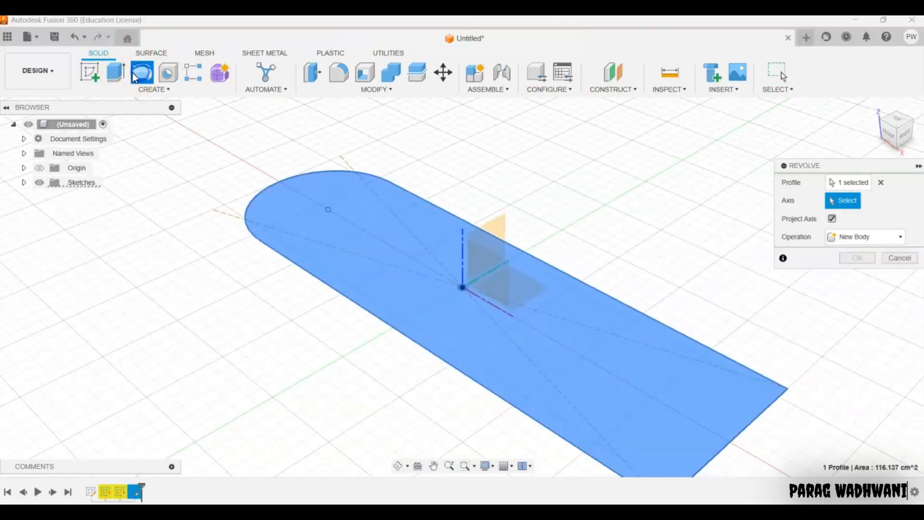
{"action": "left_click", "coordinate": [304, 203]}
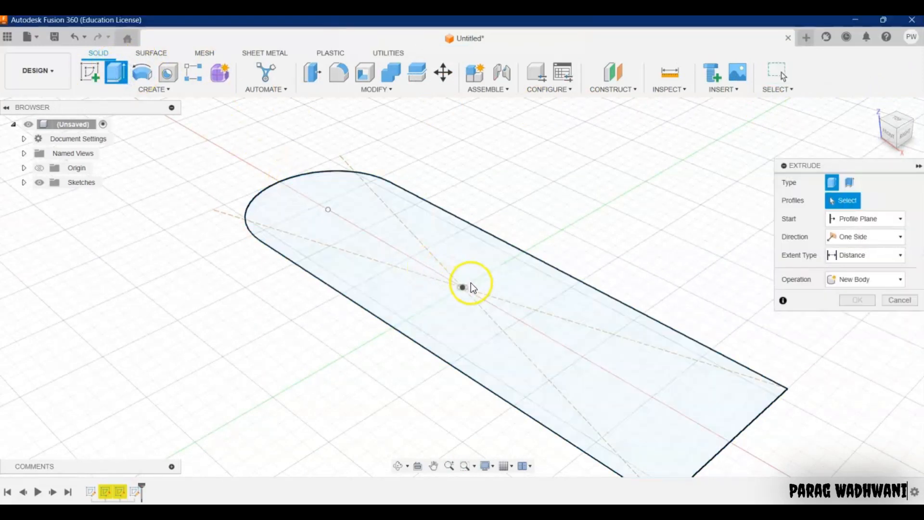
{"action": "left_click", "coordinate": [372, 241]}
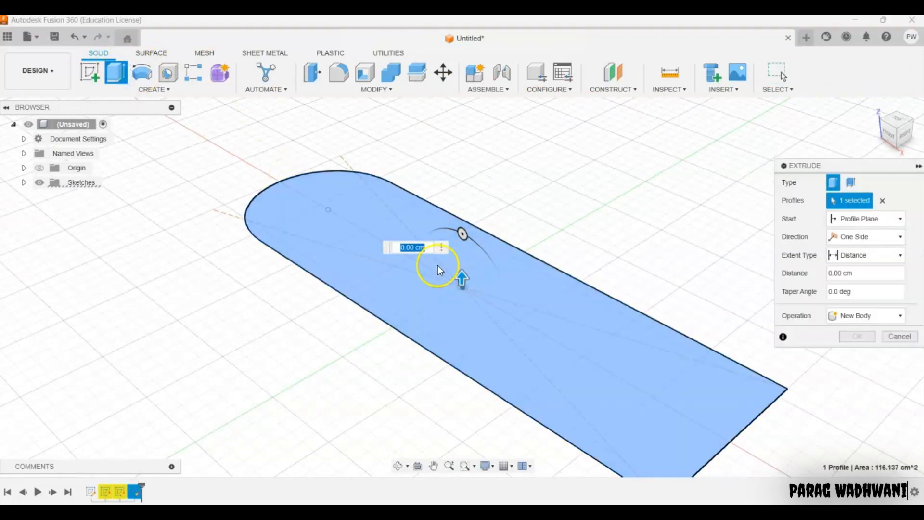
{"action": "type", "text": "1"}
{"action": "key", "text": "Return"}
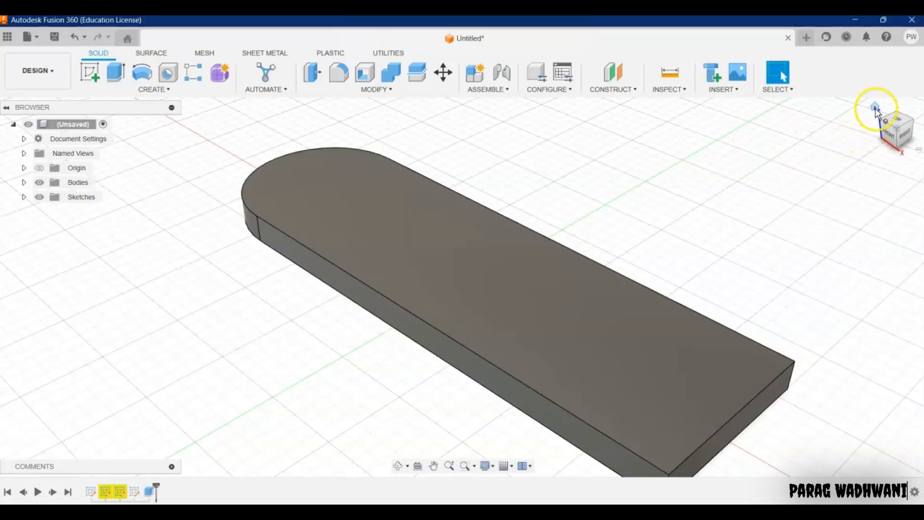
Fillet the front vertical corner edge at the plate's square end with a 0.5 cm radius.
{"action": "left_click", "coordinate": [876, 109]}
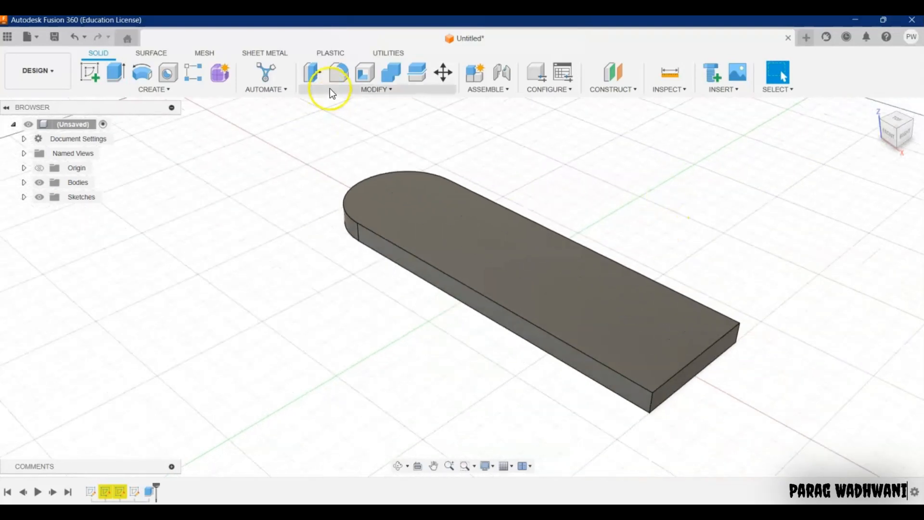
{"action": "left_click", "coordinate": [340, 74]}
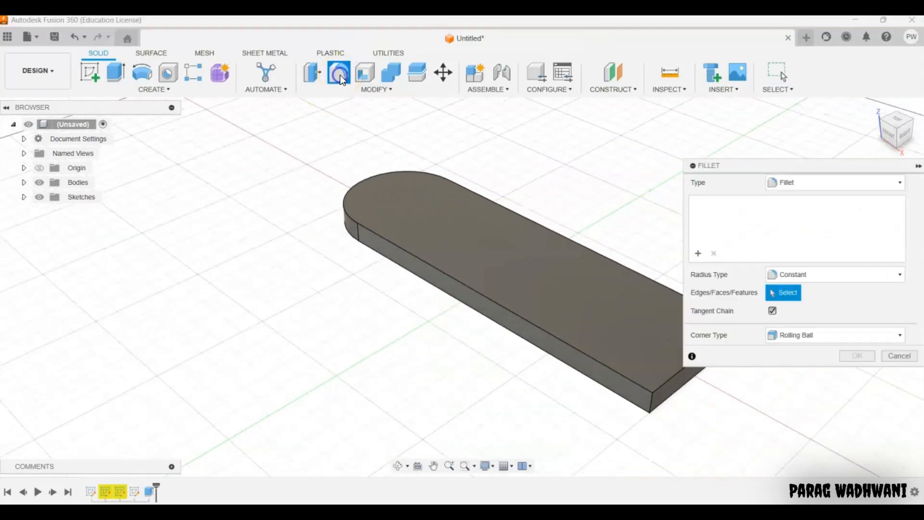
{"action": "left_click", "coordinate": [652, 396]}
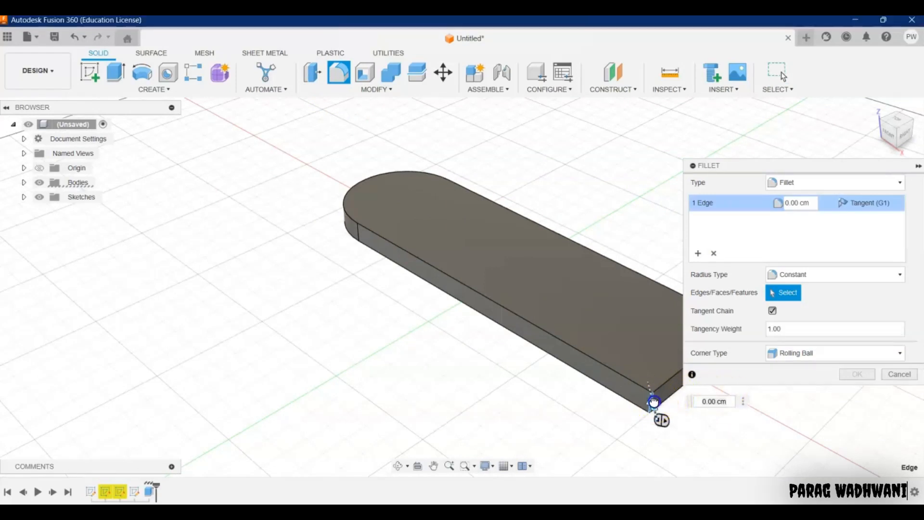
{"action": "left_click_drag", "start_coordinate": [654, 401], "coordinate": [652, 399]}
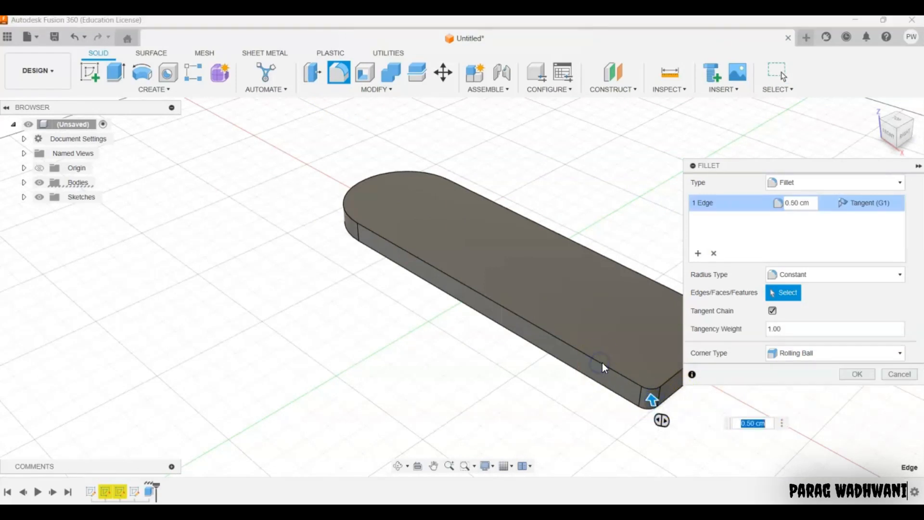
{"action": "left_click", "coordinate": [856, 374]}
Fillet the tangent chain of edges around the plate's top face with a 0.5 cm radius.
{"action": "left_click", "coordinate": [551, 336]}
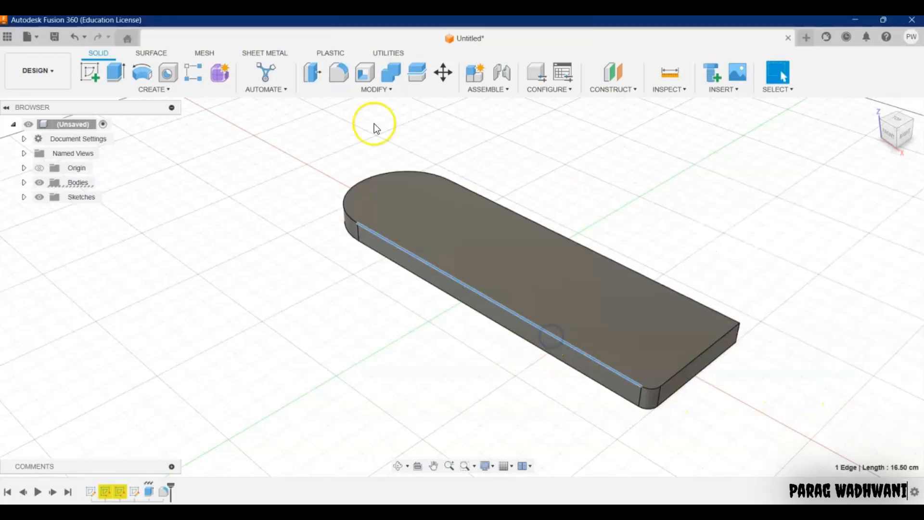
{"action": "left_click", "coordinate": [339, 73]}
{"action": "left_click", "coordinate": [551, 294]}
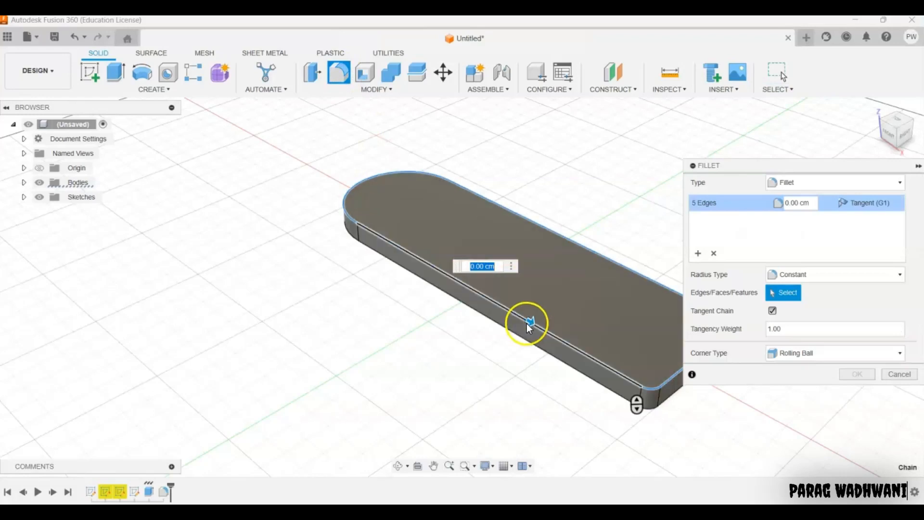
{"action": "left_click_drag", "start_coordinate": [526, 324], "coordinate": [532, 324]}
{"action": "left_click", "coordinate": [754, 362]}
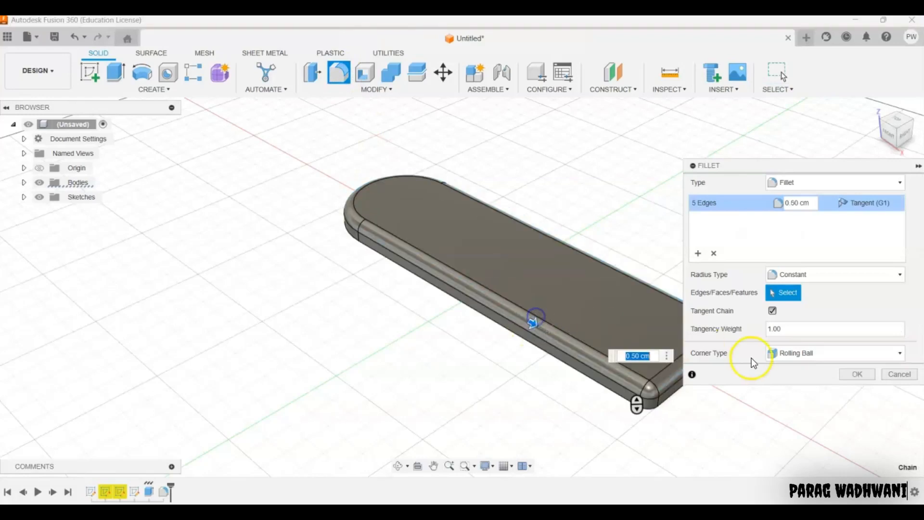
{"action": "left_click", "coordinate": [866, 375]}
{"action": "left_click", "coordinate": [625, 328]}
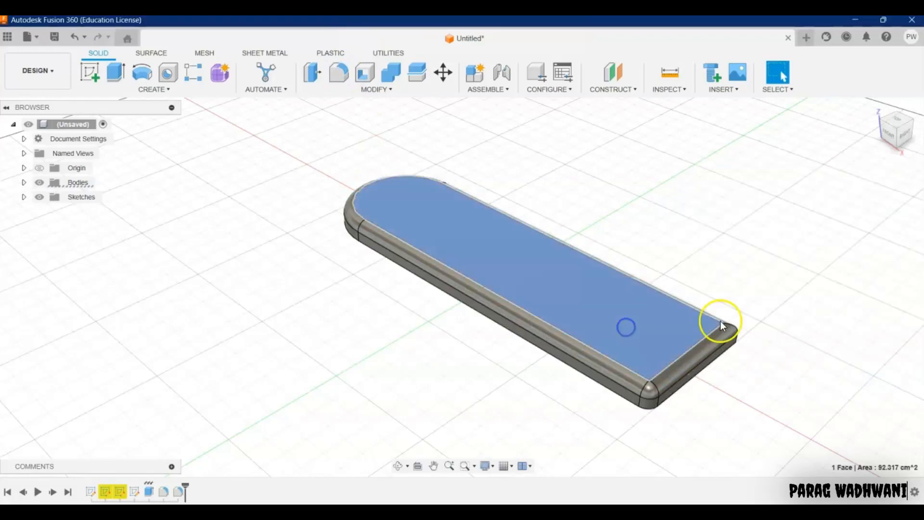
{"action": "left_click", "coordinate": [759, 318]}
{"action": "scroll", "coordinate": [568, 204], "scroll_direction": "down", "scroll_amount": 3}
{"action": "scroll", "coordinate": [568, 204], "scroll_direction": "up", "scroll_amount": 3}
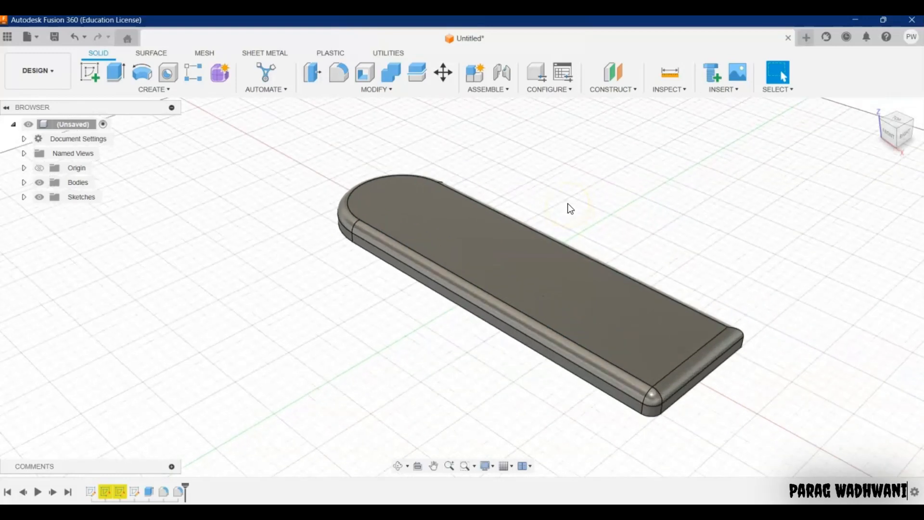
{"action": "scroll", "coordinate": [568, 205], "scroll_direction": "up", "scroll_amount": 3}
{"action": "scroll", "coordinate": [568, 204], "scroll_direction": "down", "scroll_amount": 1}
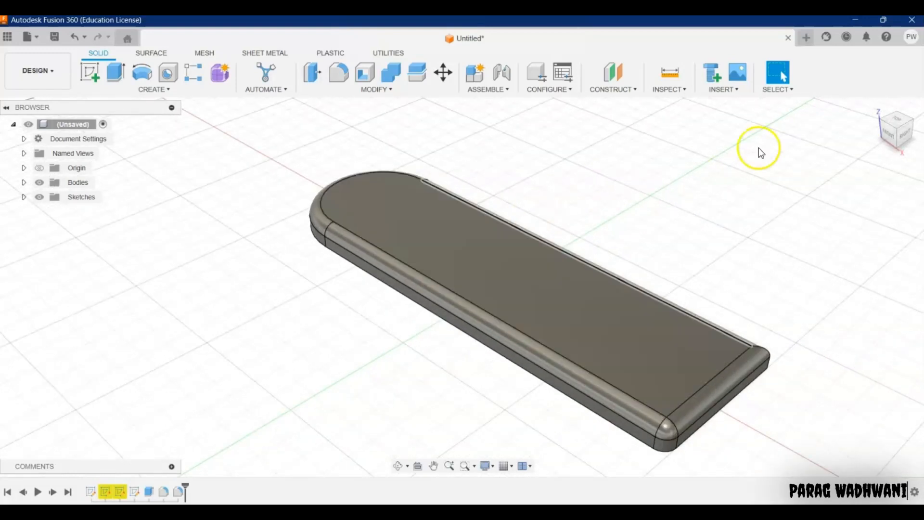
Start a sketch on the plate's top face and draw a circle about 1.3 cm in diameter on the centerline near the rounded end.
{"action": "left_click", "coordinate": [875, 106]}
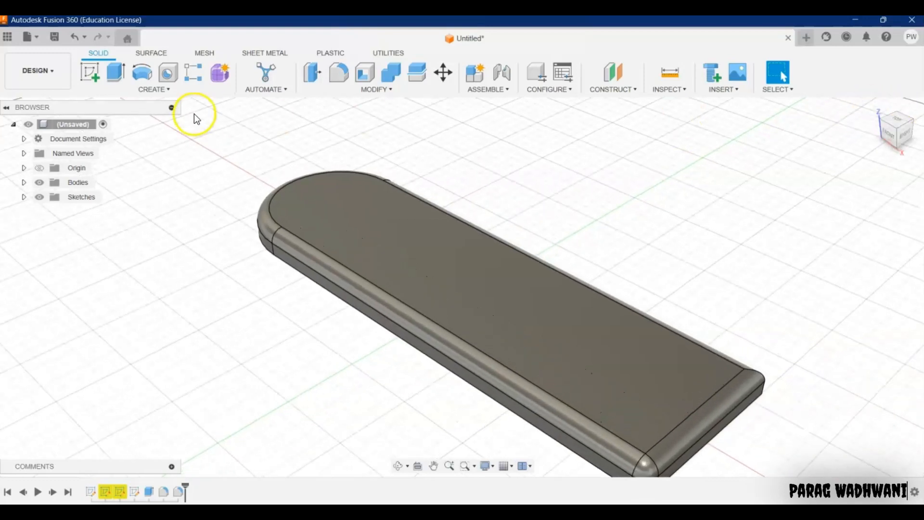
{"action": "left_click", "coordinate": [91, 76]}
{"action": "left_click", "coordinate": [347, 227]}
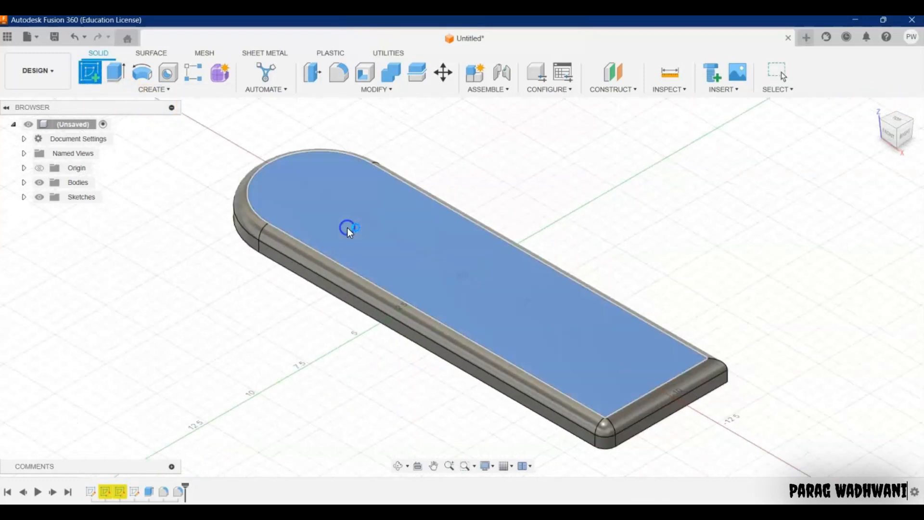
{"action": "left_click", "coordinate": [142, 73]}
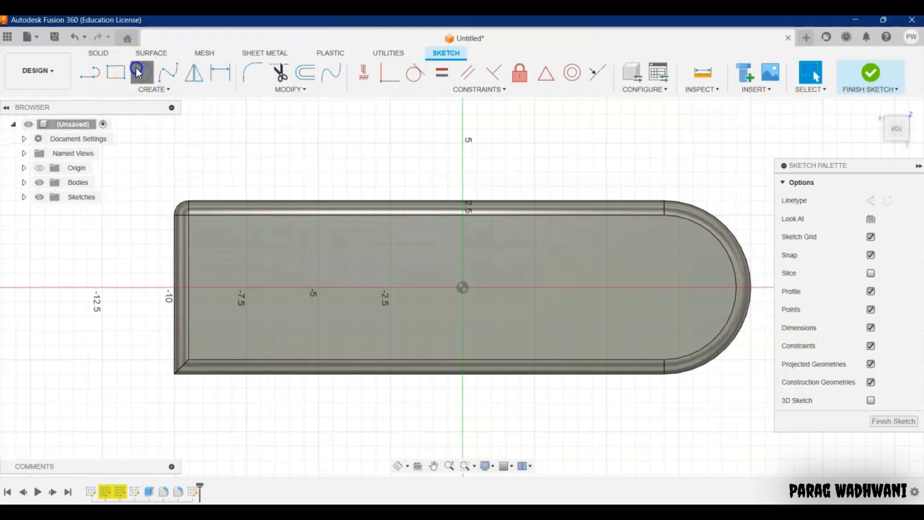
{"action": "left_click", "coordinate": [713, 286]}
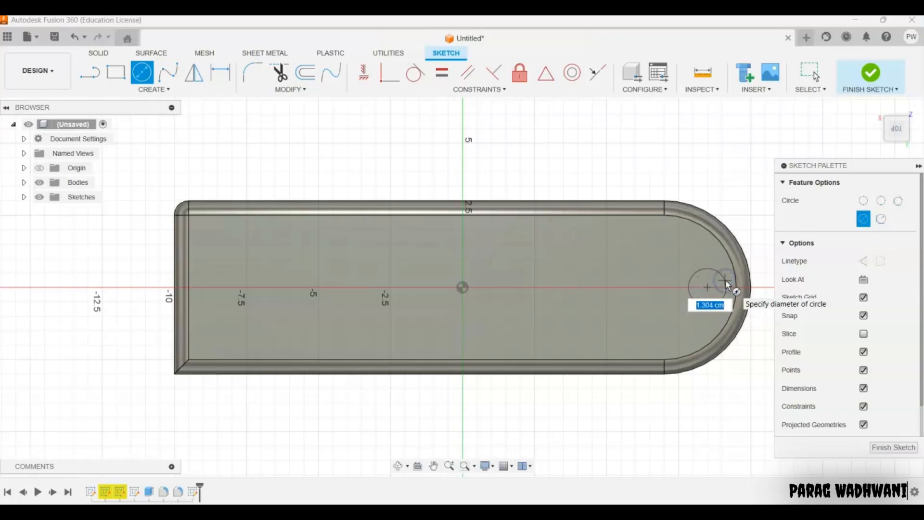
{"action": "left_click", "coordinate": [728, 286]}
{"action": "key", "text": "Escape"}
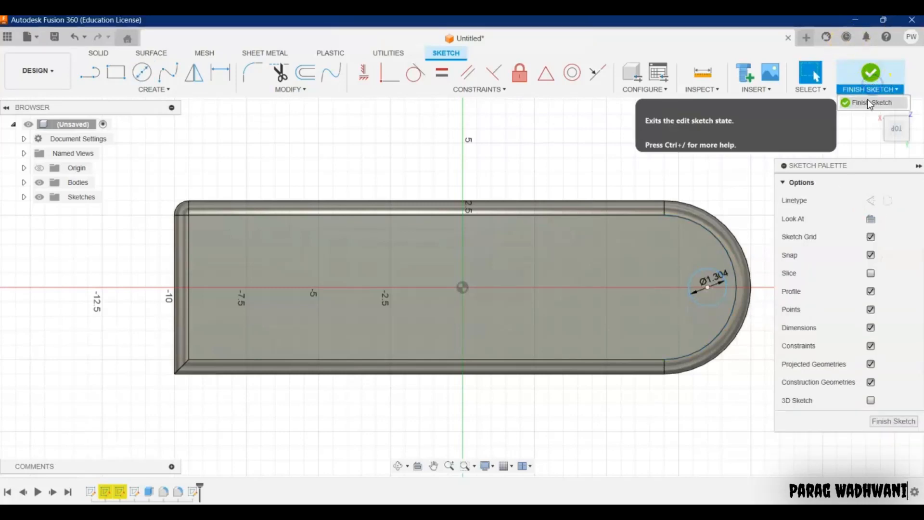
Finish the sketch and extrude the circle 1 cm down as a cut to make a hole through the plate.
{"action": "left_click", "coordinate": [868, 98]}
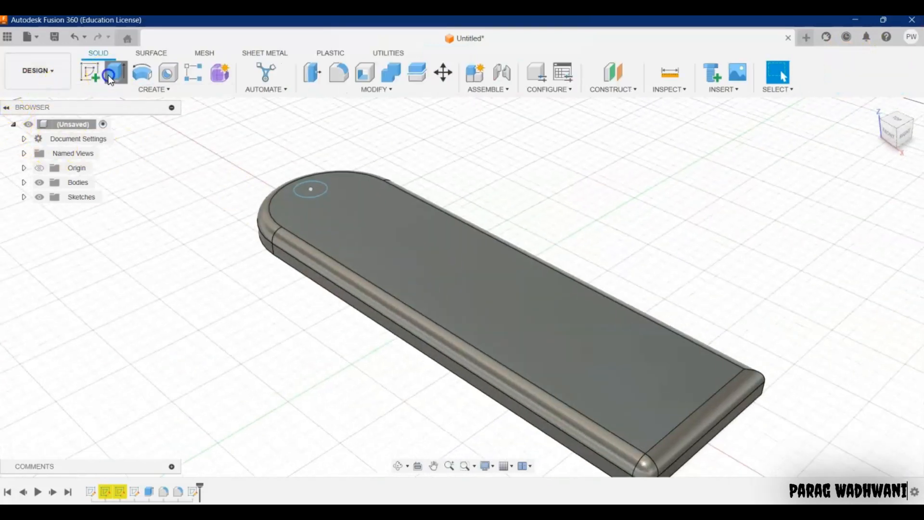
{"action": "left_click", "coordinate": [110, 73]}
{"action": "left_click", "coordinate": [310, 189]}
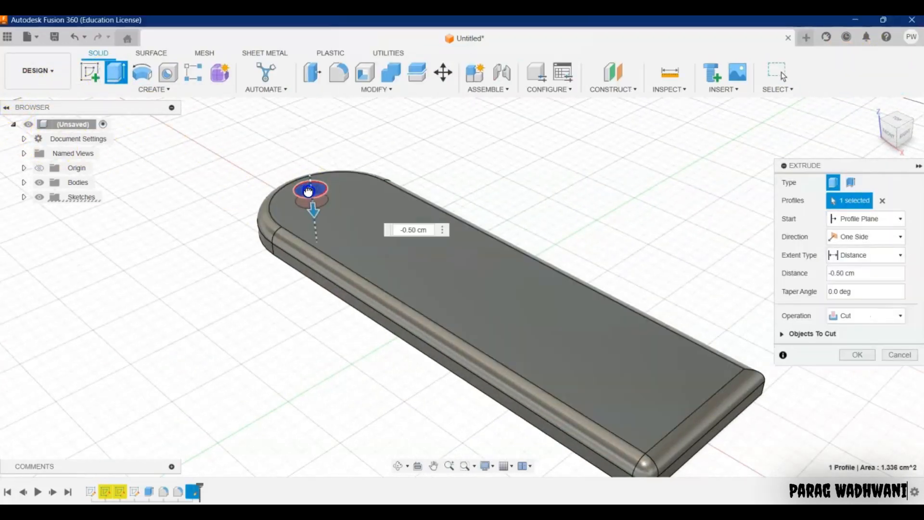
{"action": "left_click_drag", "start_coordinate": [308, 192], "coordinate": [311, 203]}
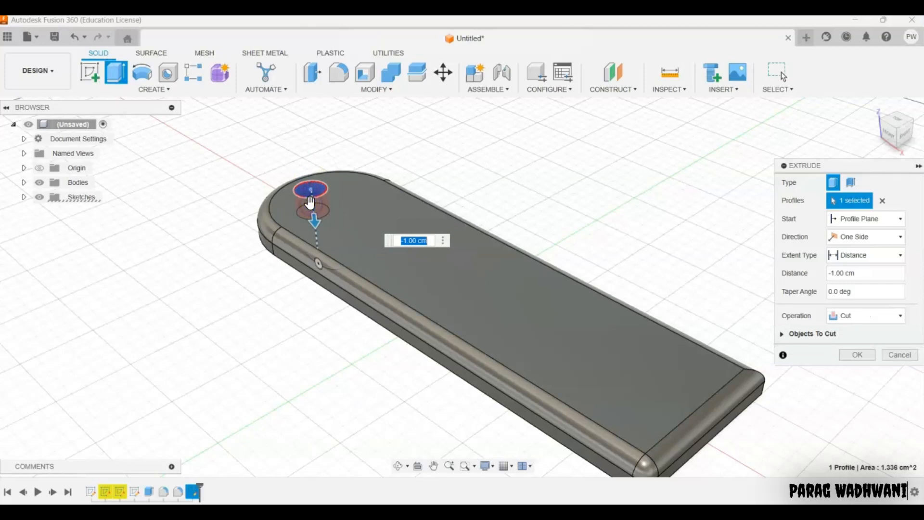
{"action": "key", "text": "Return"}
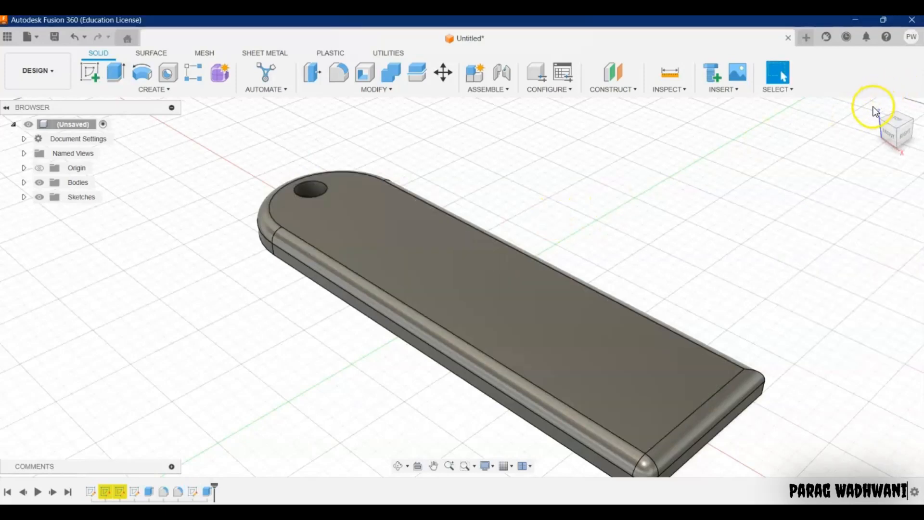
Start a sketch on the plate's top face and draw a text frame from beside the hole to the opposite corner at the square end.
{"action": "left_click", "coordinate": [897, 122]}
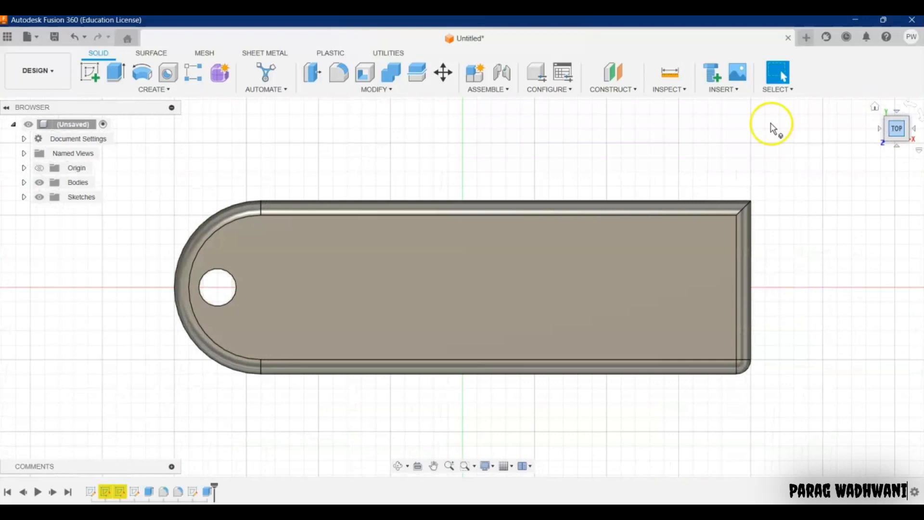
{"action": "left_click", "coordinate": [125, 92]}
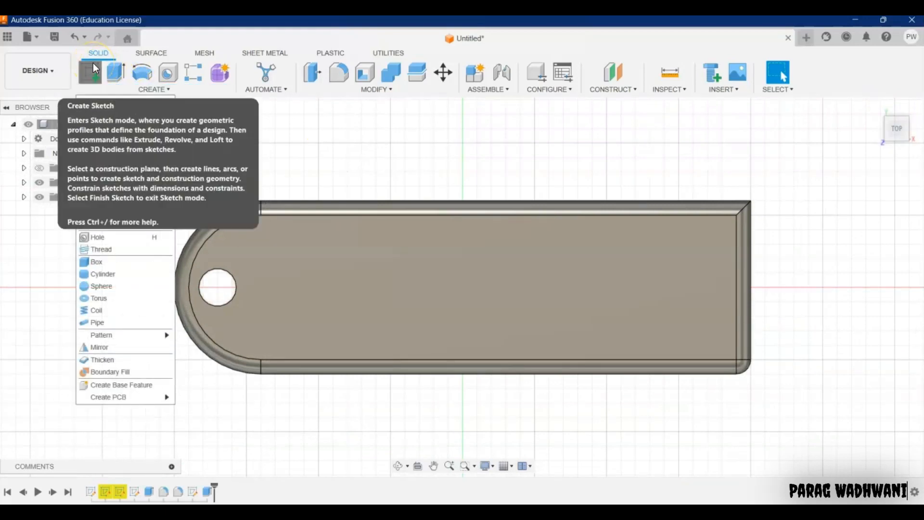
{"action": "left_click", "coordinate": [93, 62]}
{"action": "left_click", "coordinate": [130, 94]}
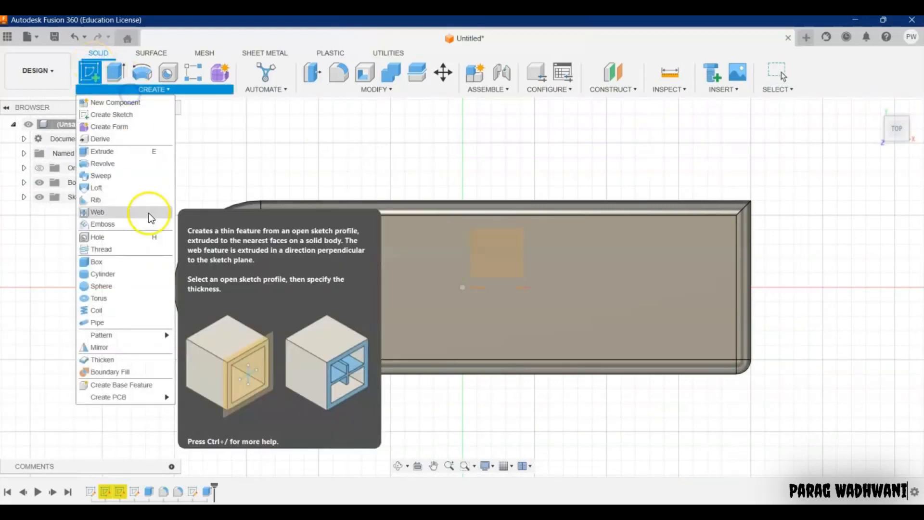
{"action": "left_click", "coordinate": [462, 324]}
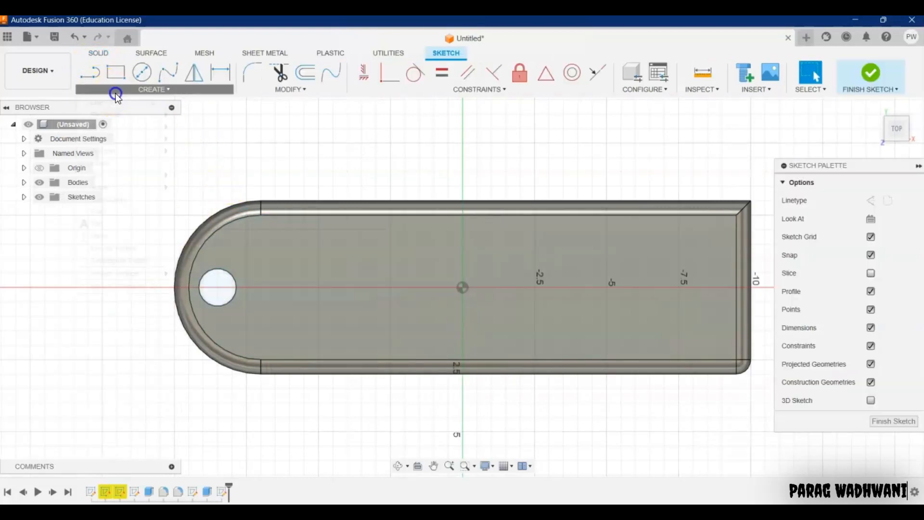
{"action": "left_click", "coordinate": [113, 91]}
{"action": "left_click", "coordinate": [113, 223]}
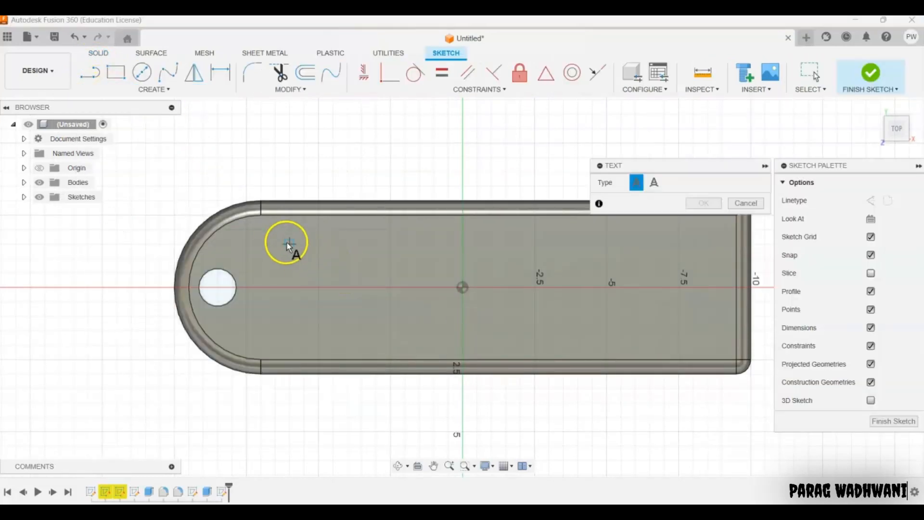
{"action": "left_click", "coordinate": [246, 217]}
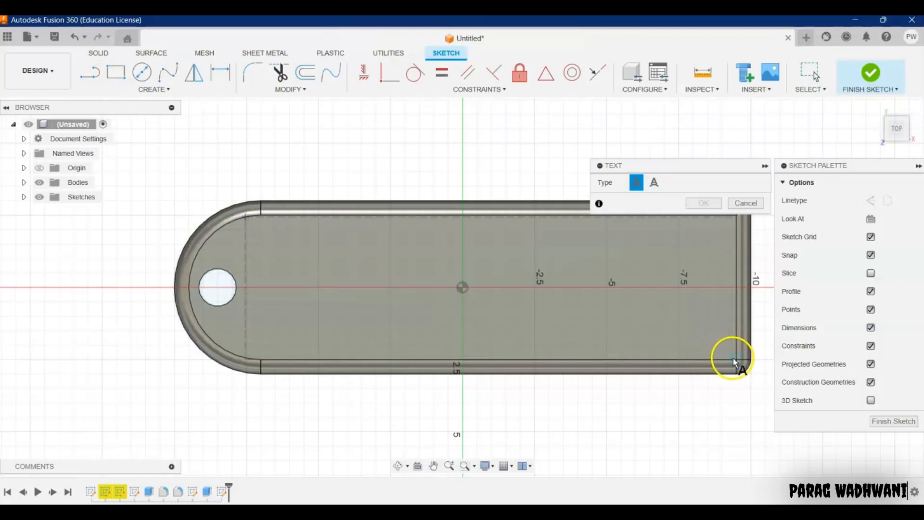
{"action": "left_click", "coordinate": [735, 359]}
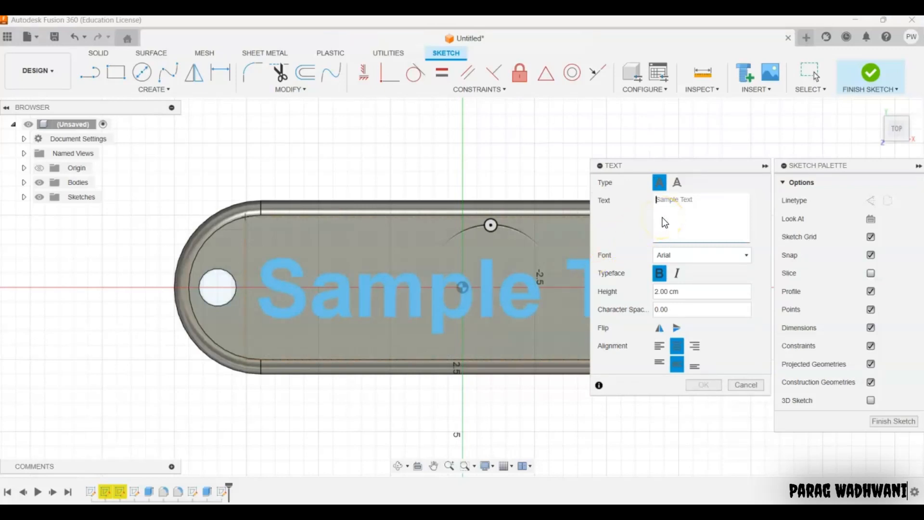
Enter NAME as the sketch text and set its font to Constantia.
{"action": "type", "text": "NAME"}
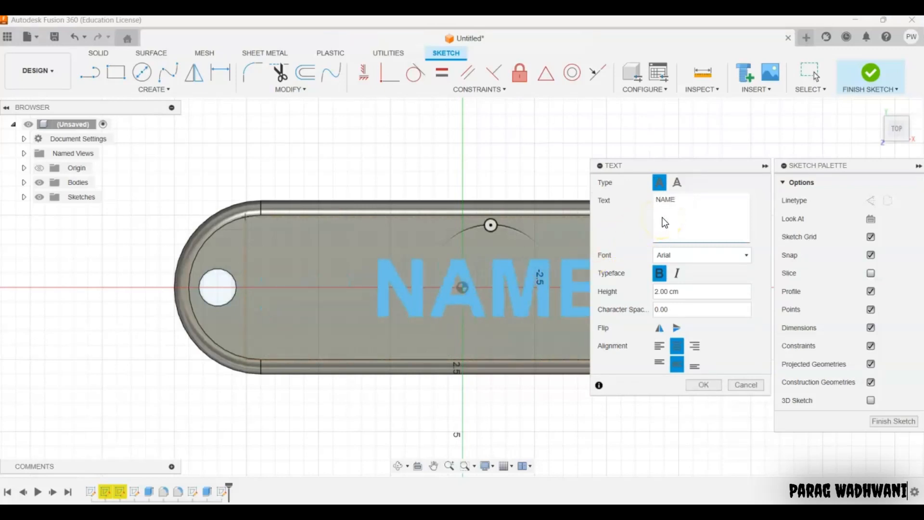
{"action": "left_click", "coordinate": [686, 258]}
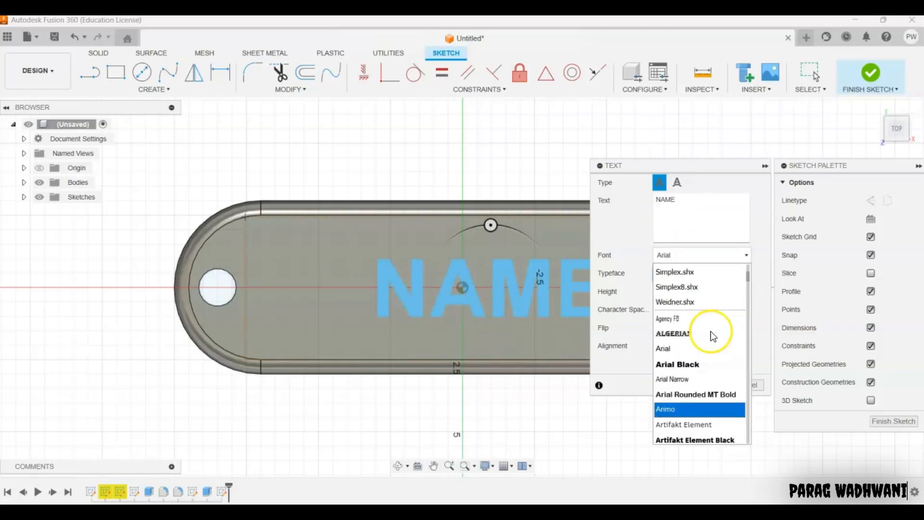
{"action": "left_click", "coordinate": [710, 335]}
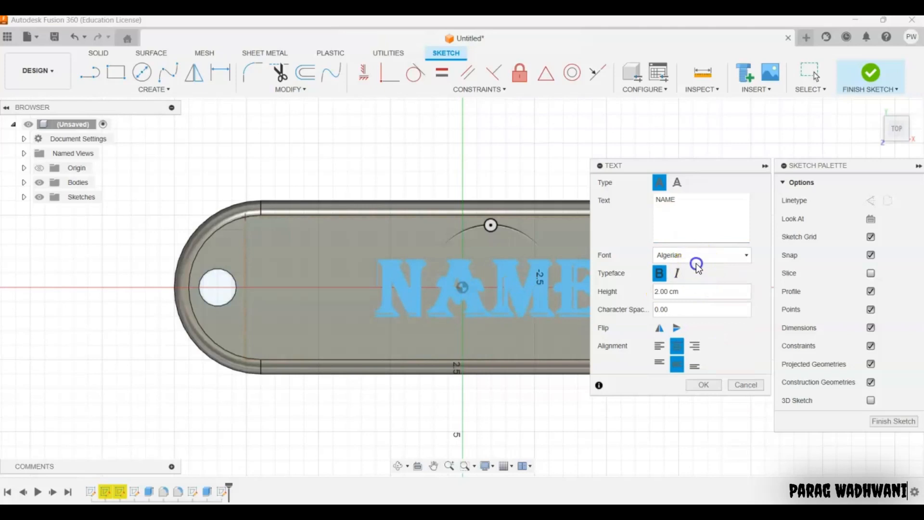
{"action": "left_click", "coordinate": [696, 264]}
{"action": "scroll", "coordinate": [703, 313], "scroll_direction": "down", "scroll_amount": 5}
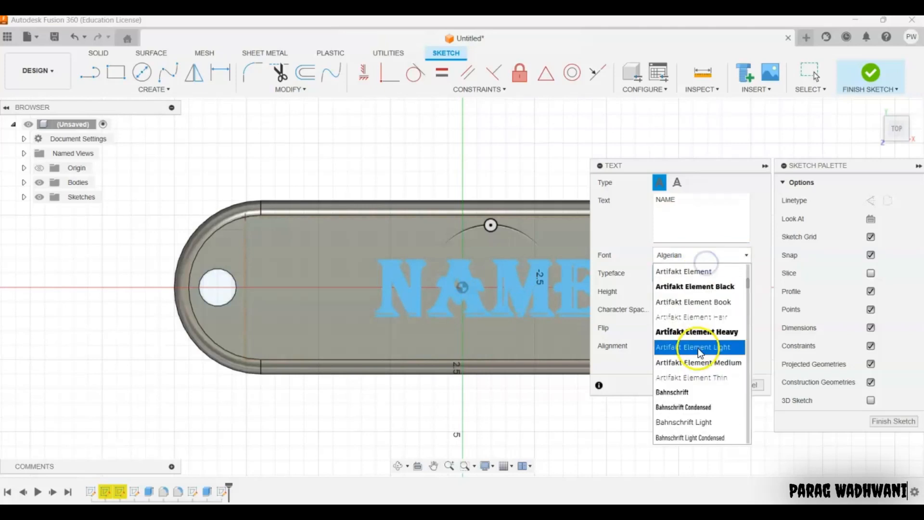
{"action": "scroll", "coordinate": [698, 348], "scroll_direction": "down", "scroll_amount": 5}
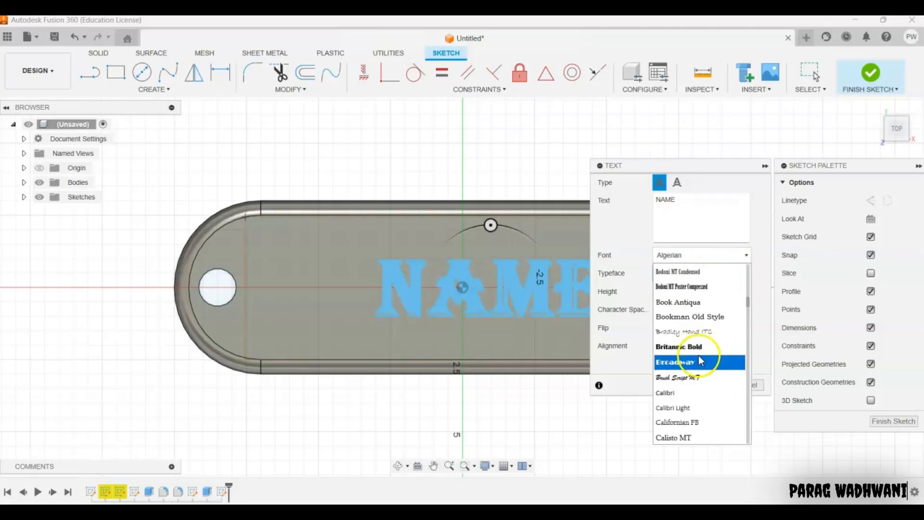
{"action": "scroll", "coordinate": [698, 355], "scroll_direction": "down", "scroll_amount": 8}
{"action": "scroll", "coordinate": [700, 365], "scroll_direction": "down", "scroll_amount": 4}
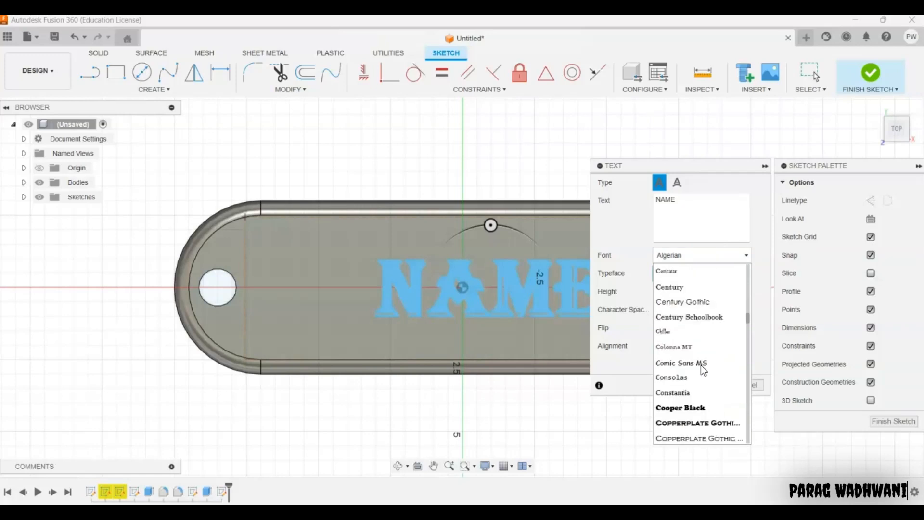
{"action": "scroll", "coordinate": [692, 319], "scroll_direction": "up", "scroll_amount": 1}
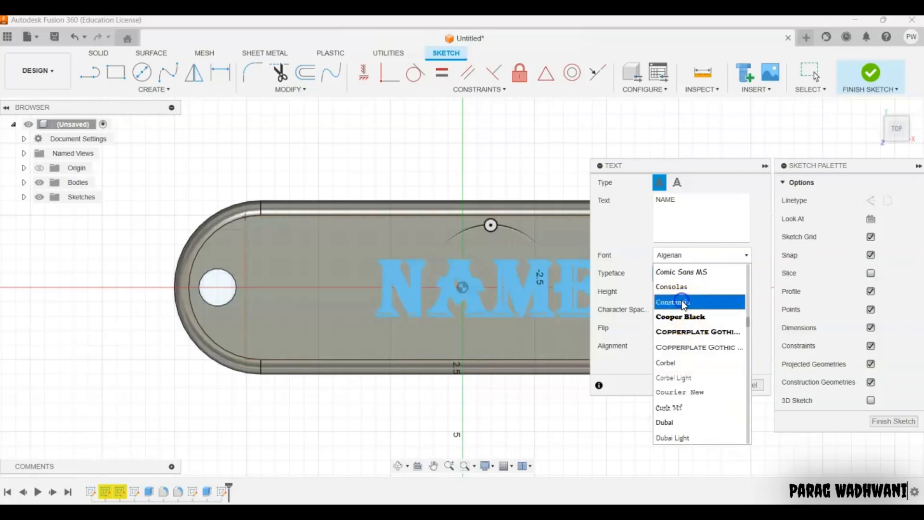
{"action": "left_click", "coordinate": [682, 302]}
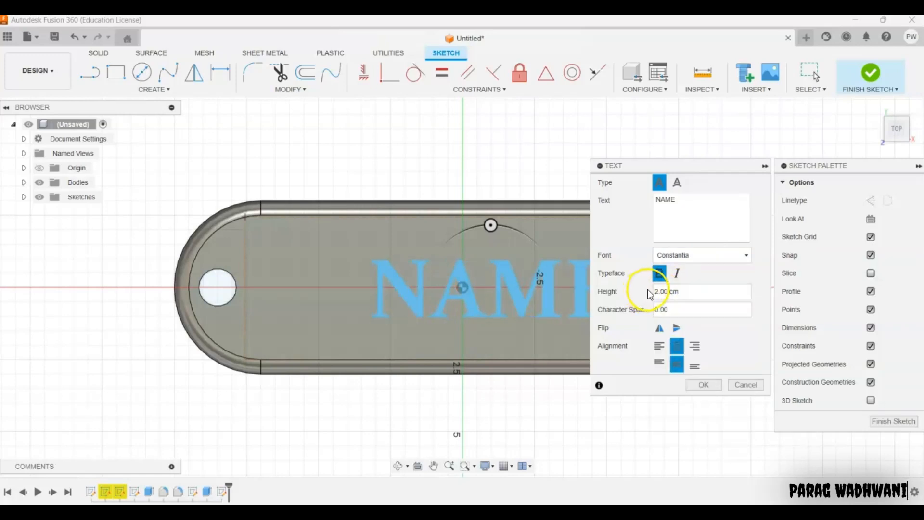
Set the text height to 3 cm, create the text and finish the sketch.
{"action": "left_click", "coordinate": [660, 293]}
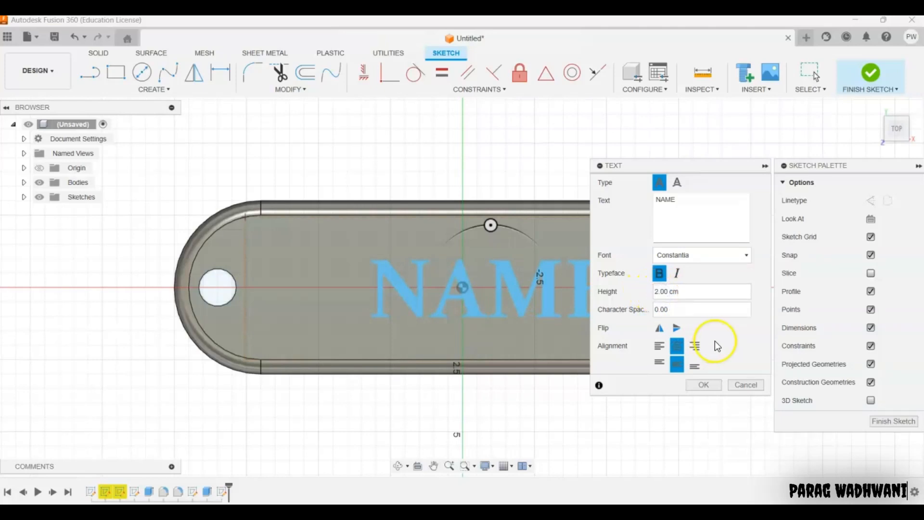
{"action": "key", "text": "BackSpace"}
{"action": "type", "text": "4"}
{"action": "key", "text": "BackSpace"}
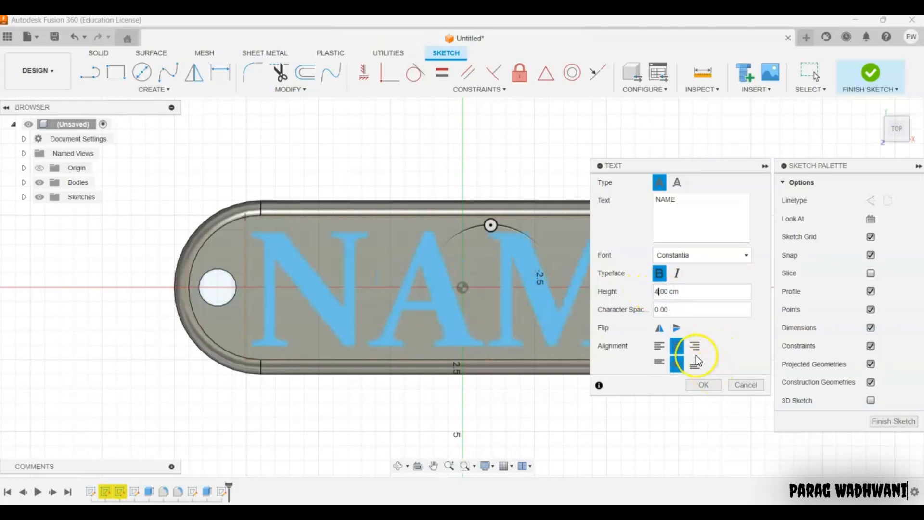
{"action": "type", "text": "3"}
{"action": "left_click", "coordinate": [701, 385]}
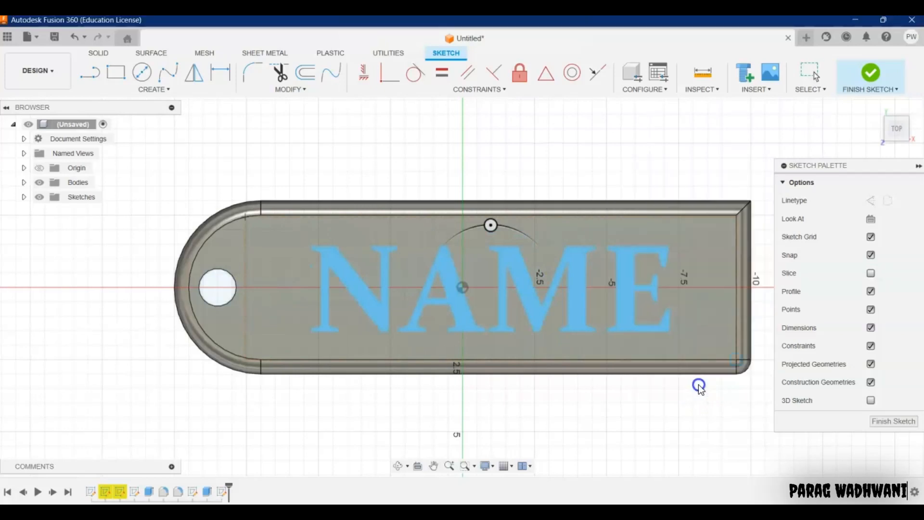
{"action": "left_click", "coordinate": [872, 85]}
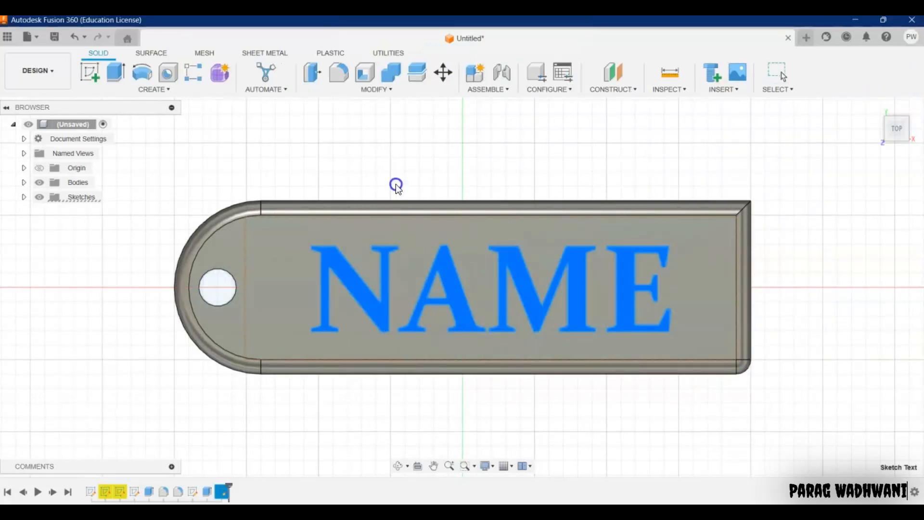
{"action": "left_click", "coordinate": [379, 259]}
{"action": "left_click", "coordinate": [236, 243]}
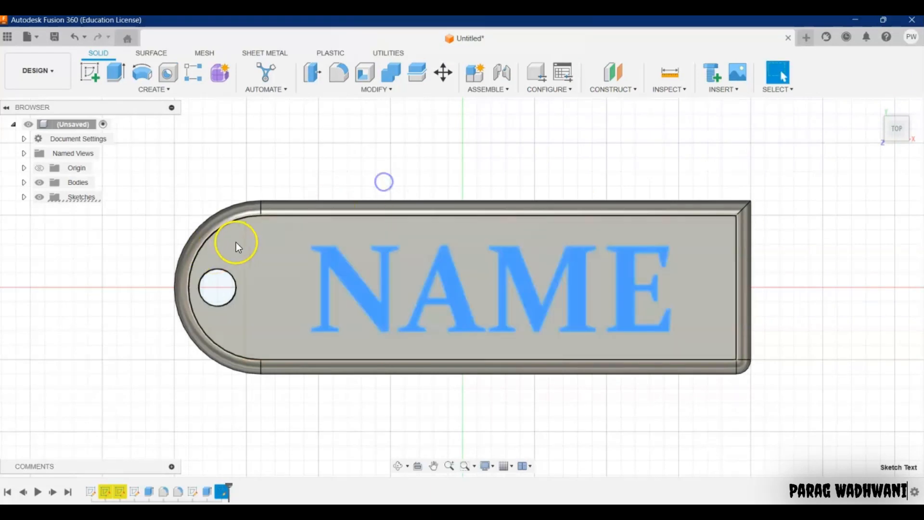
{"action": "left_click", "coordinate": [264, 235]}
{"action": "left_click", "coordinate": [380, 310]}
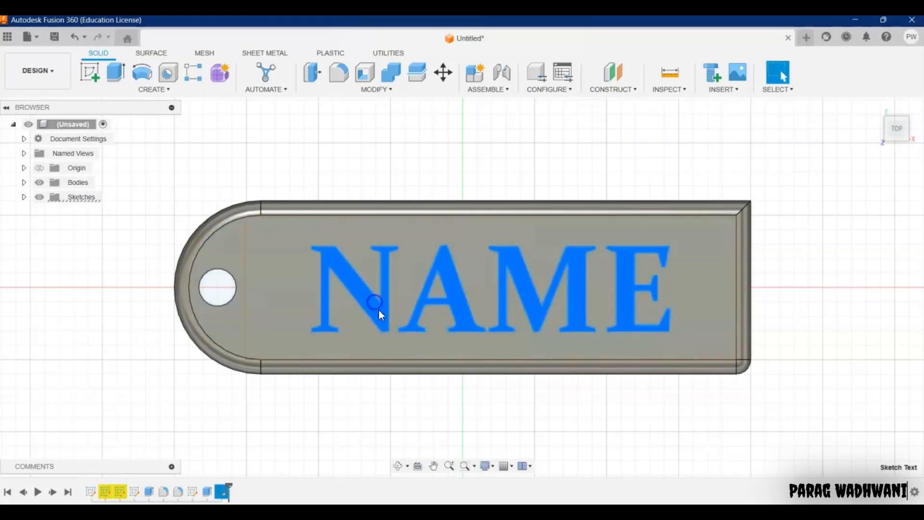
{"action": "key", "text": "e"}
{"action": "left_click", "coordinate": [524, 178]}
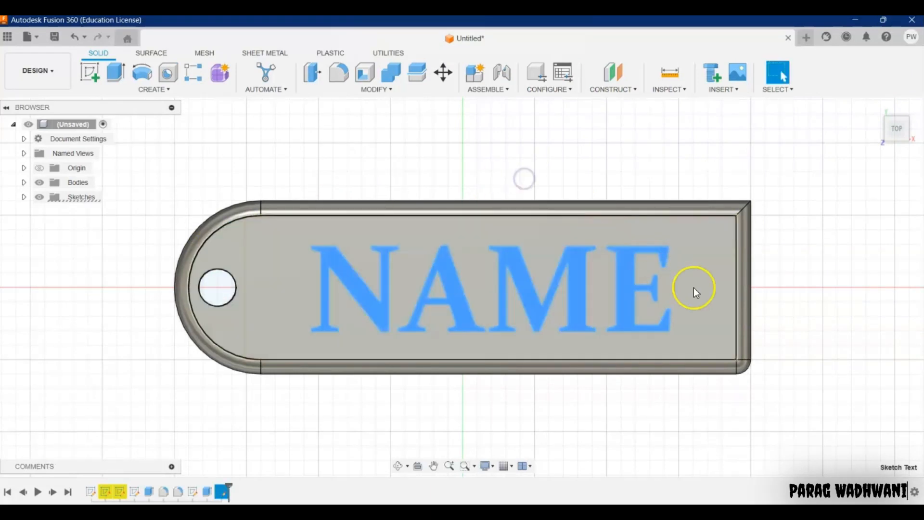
Try to move the NAME sketch text by -5 cm along the Y axis.
{"action": "left_click", "coordinate": [625, 288]}
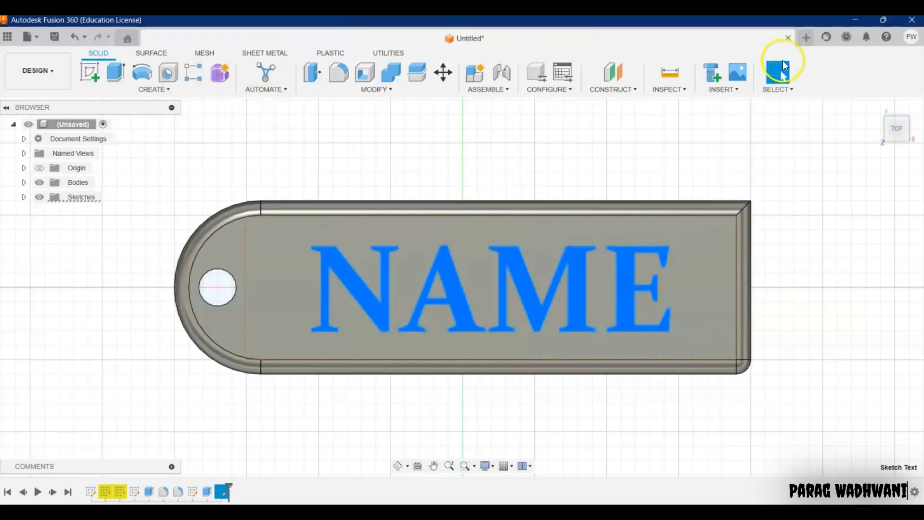
{"action": "key", "text": "m"}
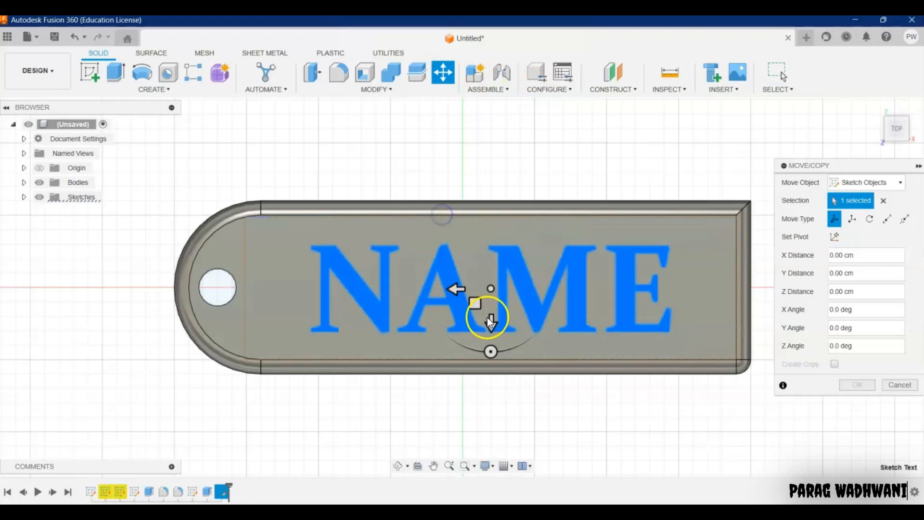
{"action": "left_click_drag", "start_coordinate": [491, 323], "coordinate": [506, 177]}
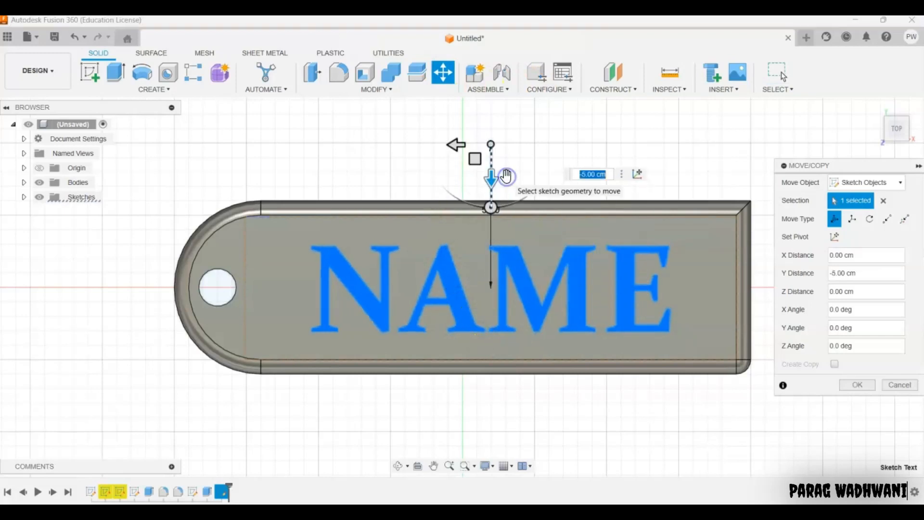
{"action": "key", "text": "Return"}
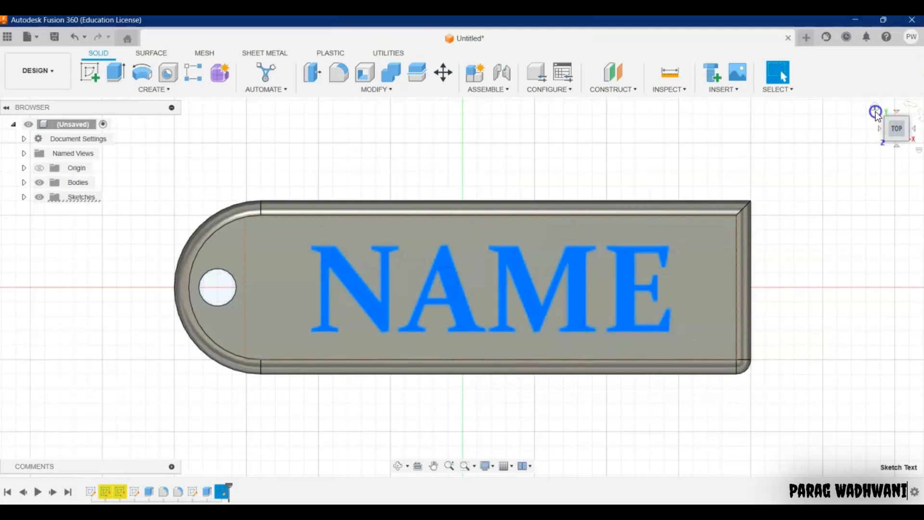
Emboss the NAME sketch text as raised lettering on the plate's top face with a depth of 0.30 cm.
{"action": "left_click", "coordinate": [877, 103]}
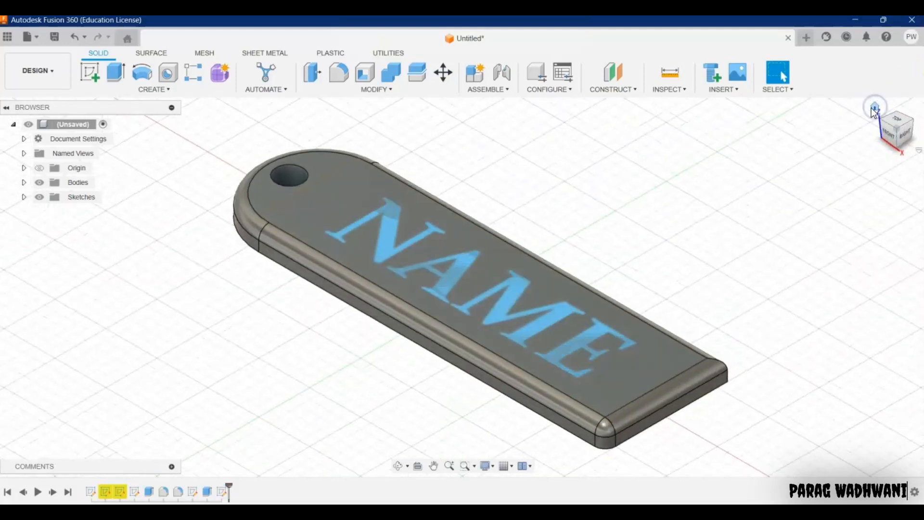
{"action": "left_click", "coordinate": [88, 80]}
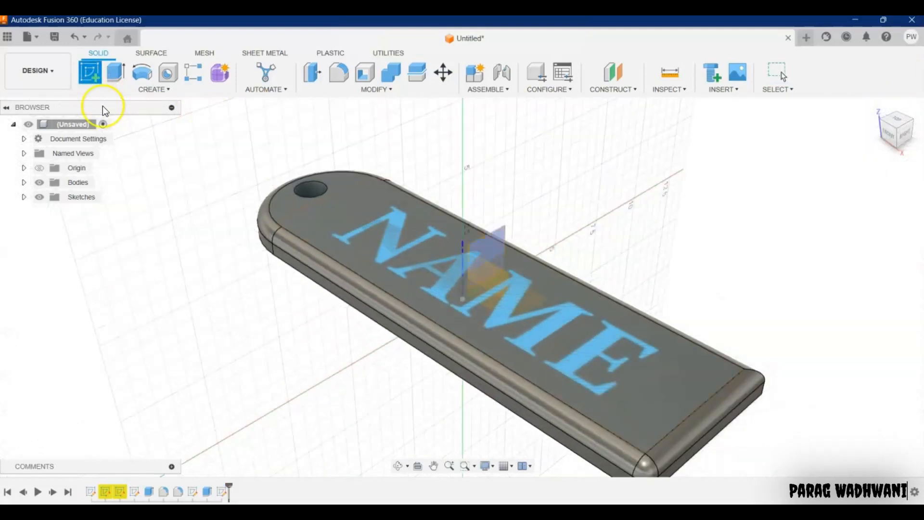
{"action": "left_click", "coordinate": [158, 91]}
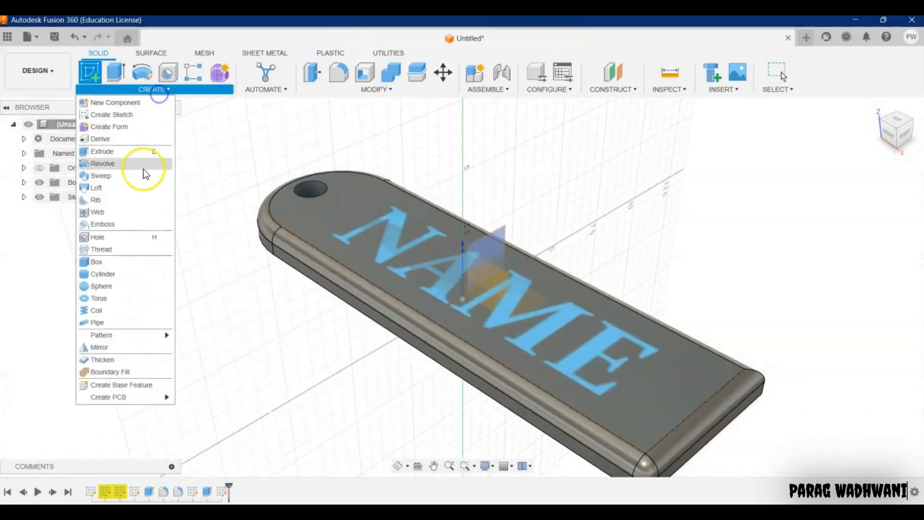
{"action": "left_click", "coordinate": [103, 226]}
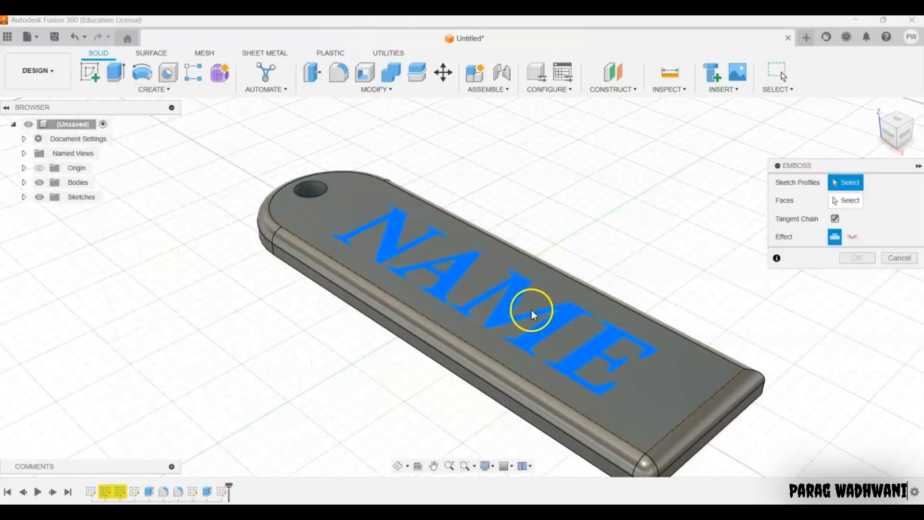
{"action": "left_click", "coordinate": [504, 318]}
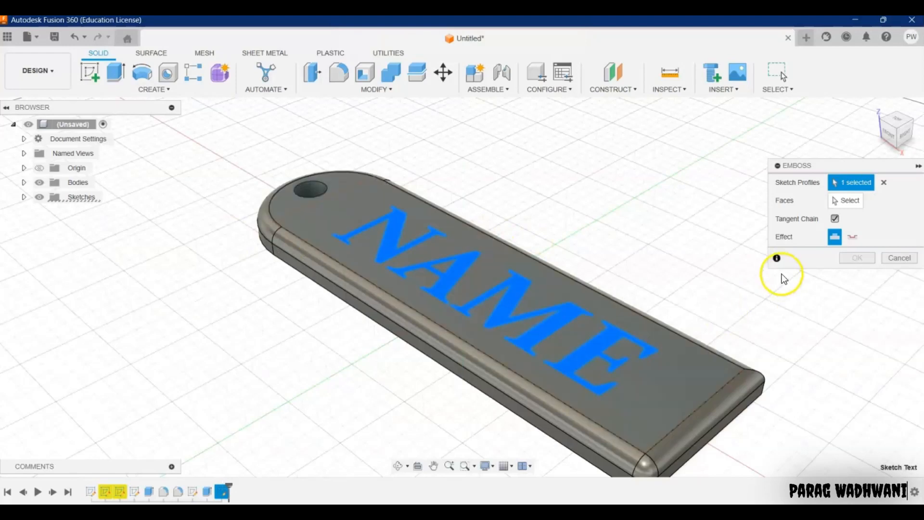
{"action": "left_click", "coordinate": [848, 201]}
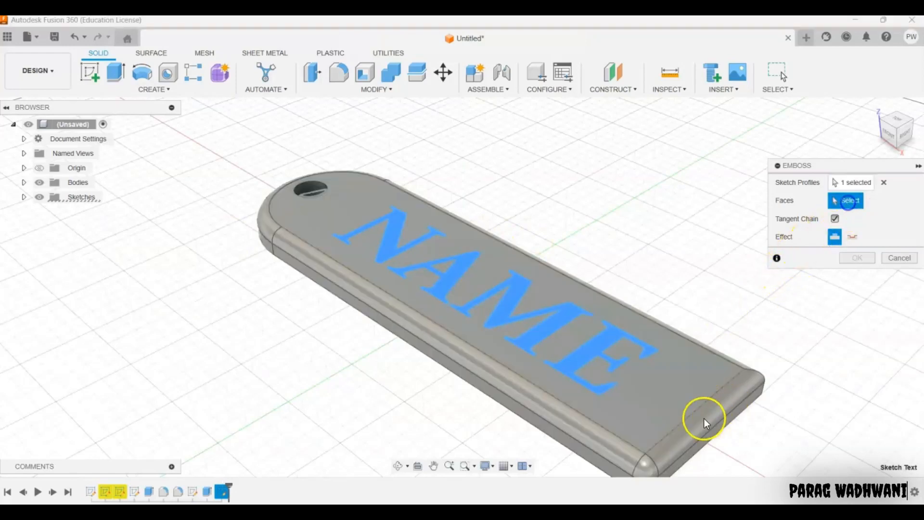
{"action": "left_click", "coordinate": [672, 416]}
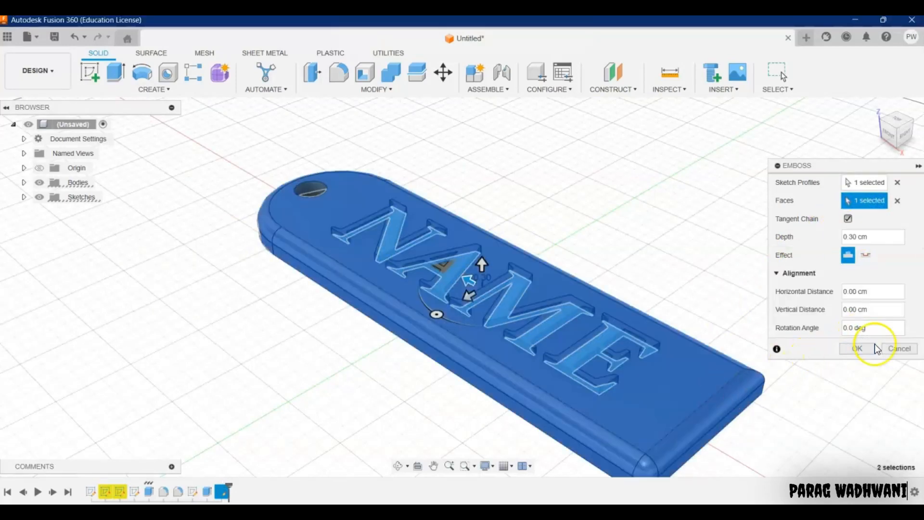
{"action": "left_click", "coordinate": [866, 353]}
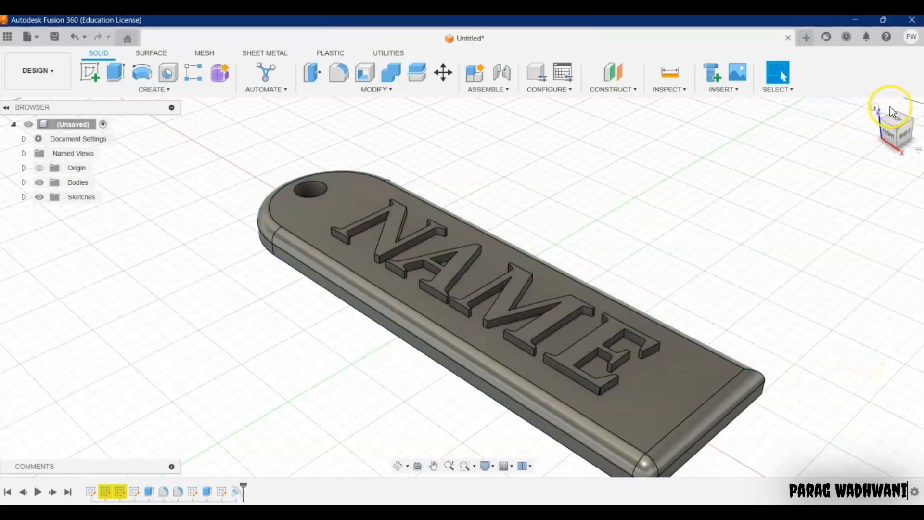
View the finished keychain from the top and play back its modelling history from the beginning.
{"action": "left_click", "coordinate": [874, 107]}
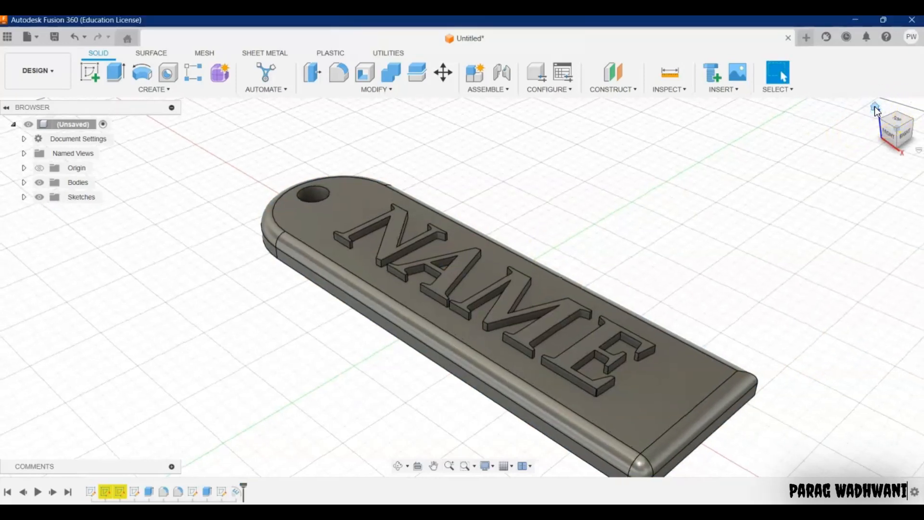
{"action": "left_click", "coordinate": [896, 121]}
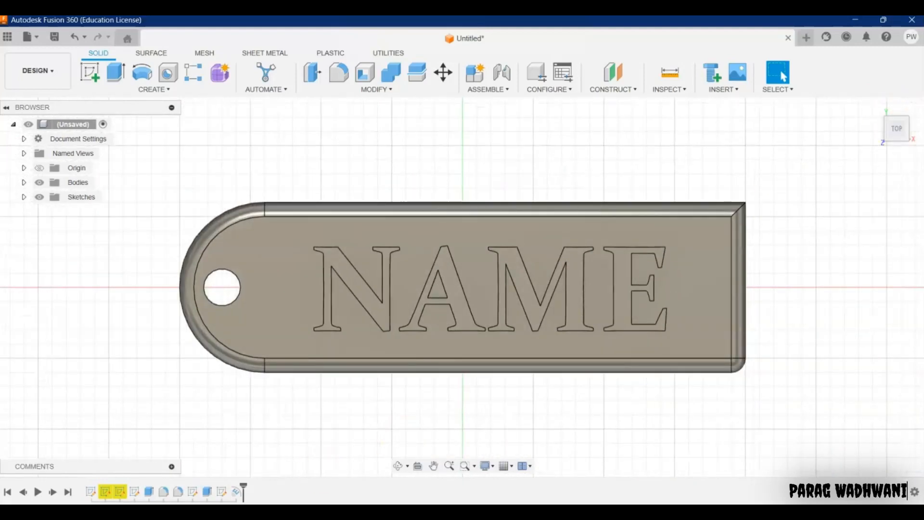
{"action": "left_click", "coordinate": [38, 493]}
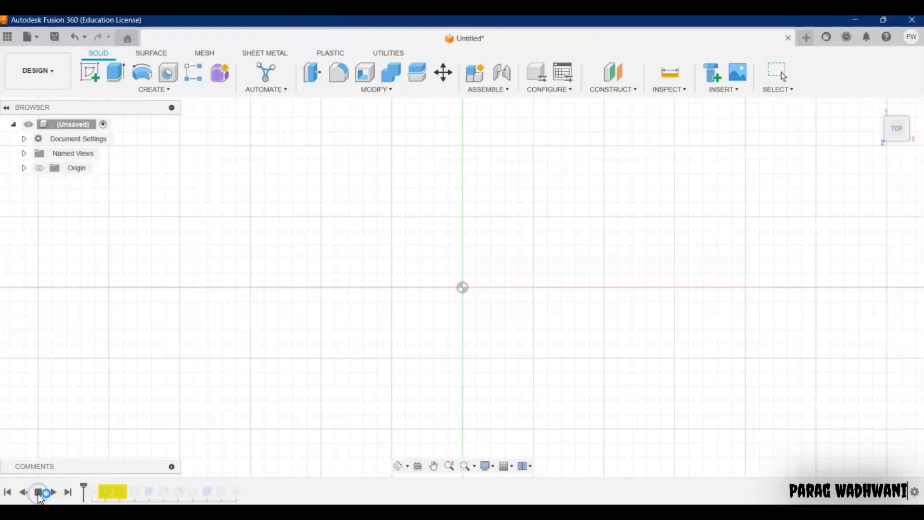